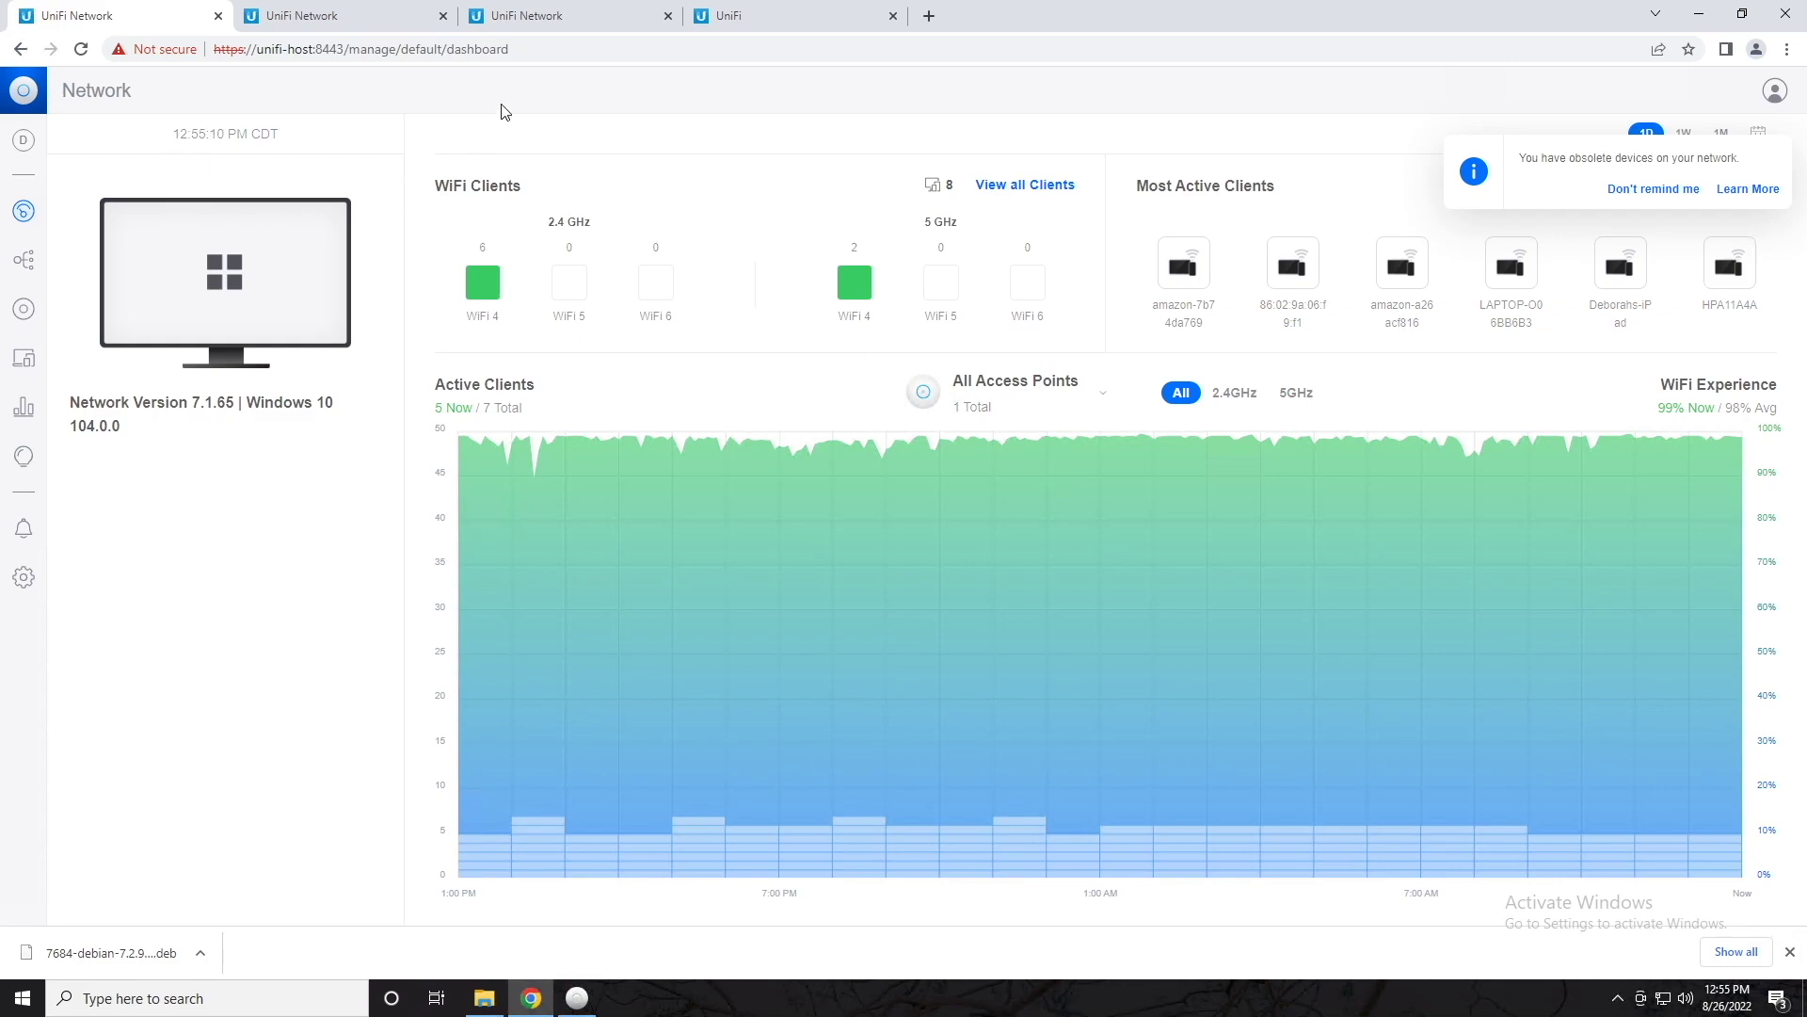
Dismiss the obsolete-device notice and review the December site's available sites, devices, WiFi and Networks settings
left_click(1780, 146)
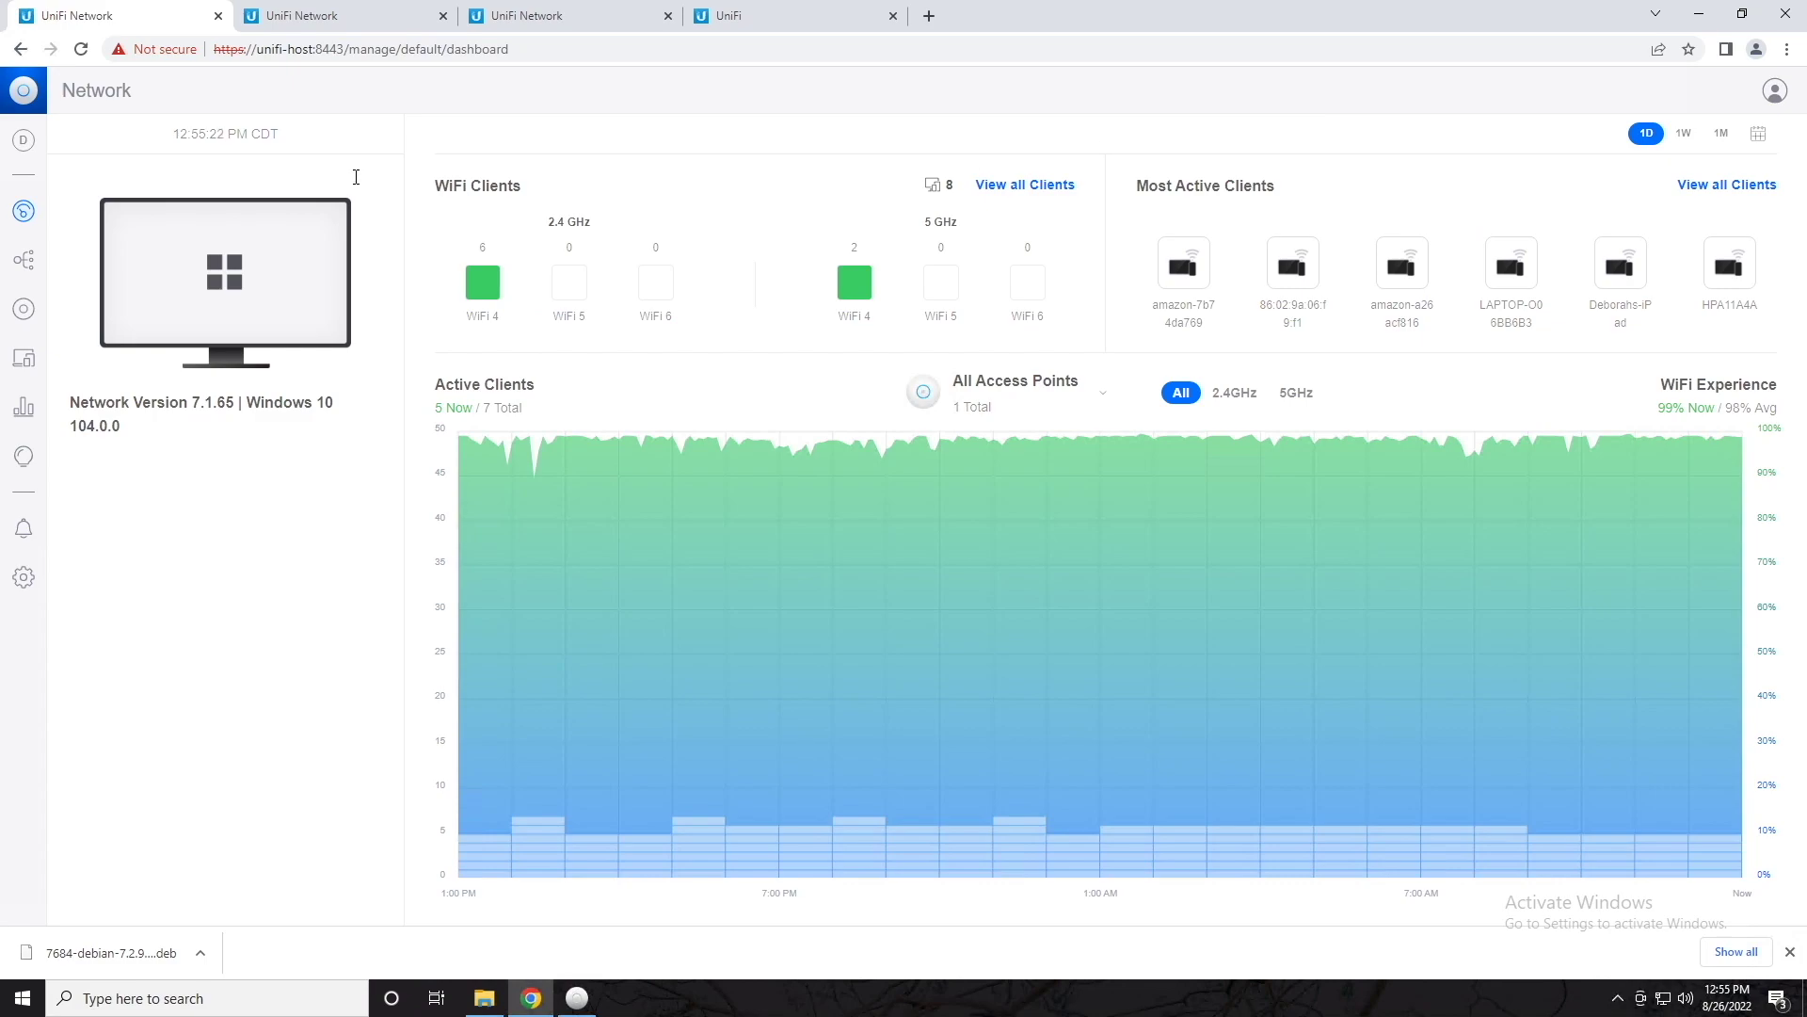
left_click(24, 140)
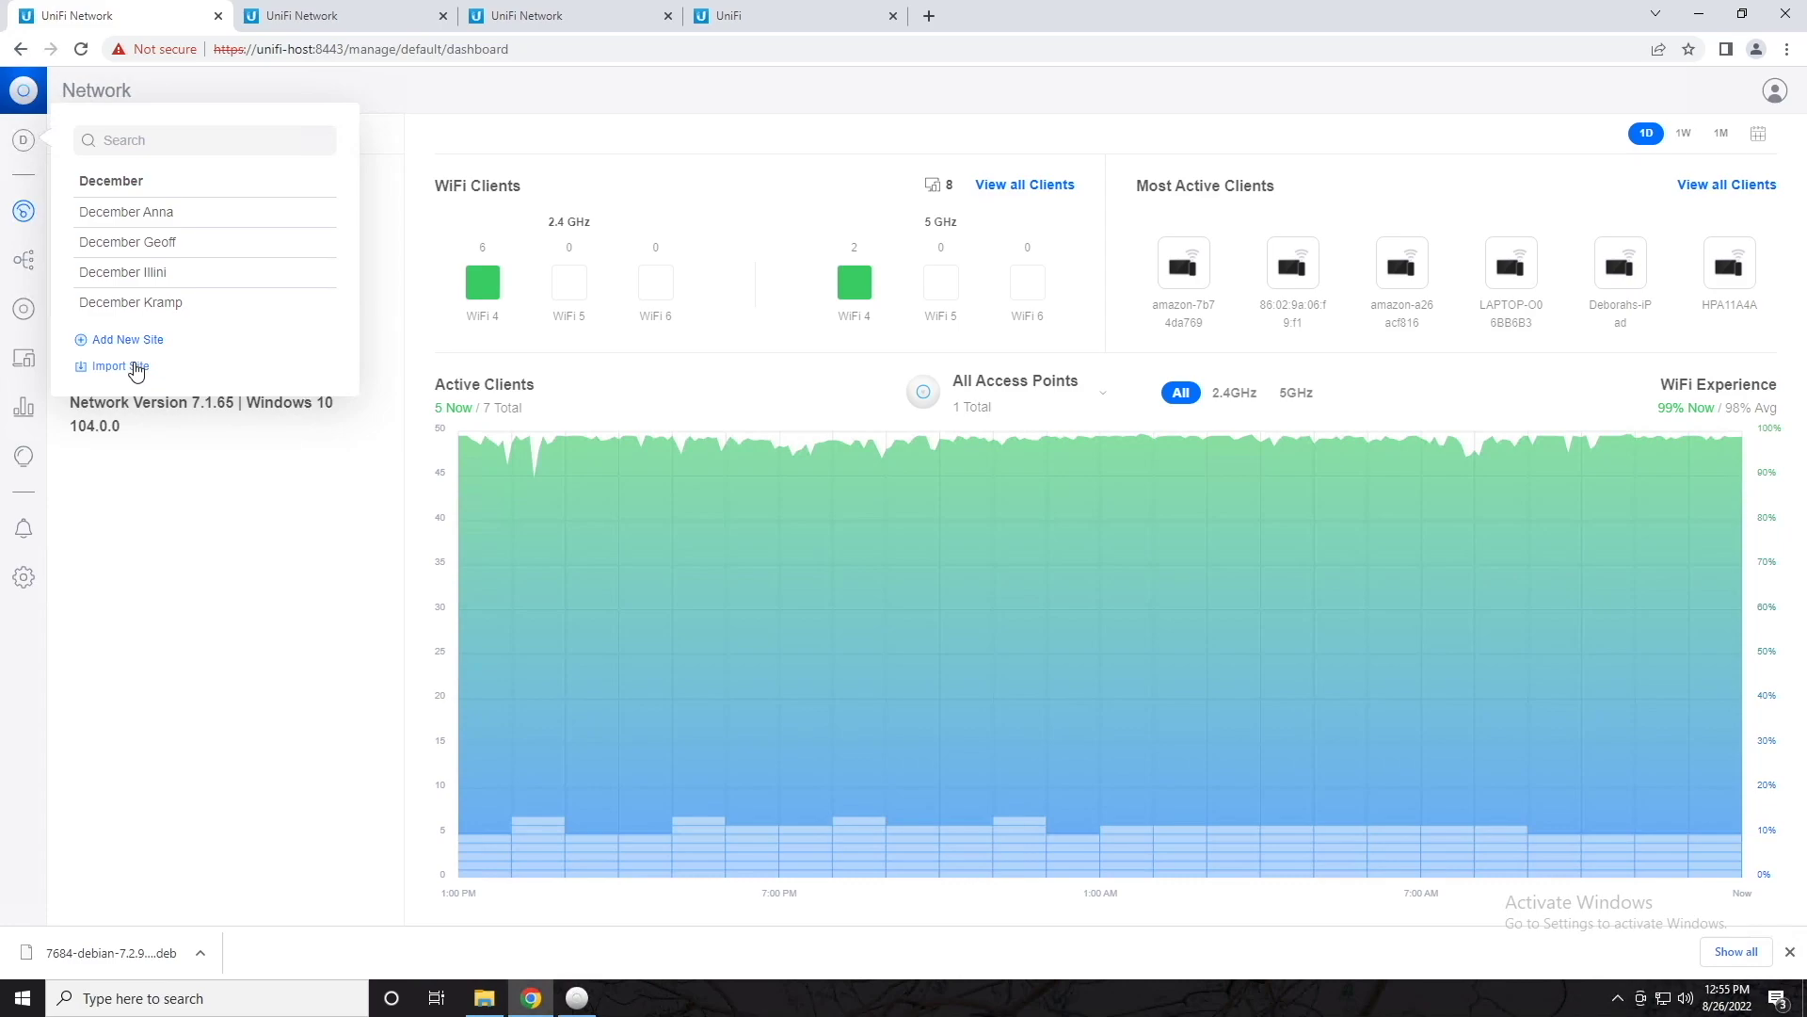
left_click(544, 136)
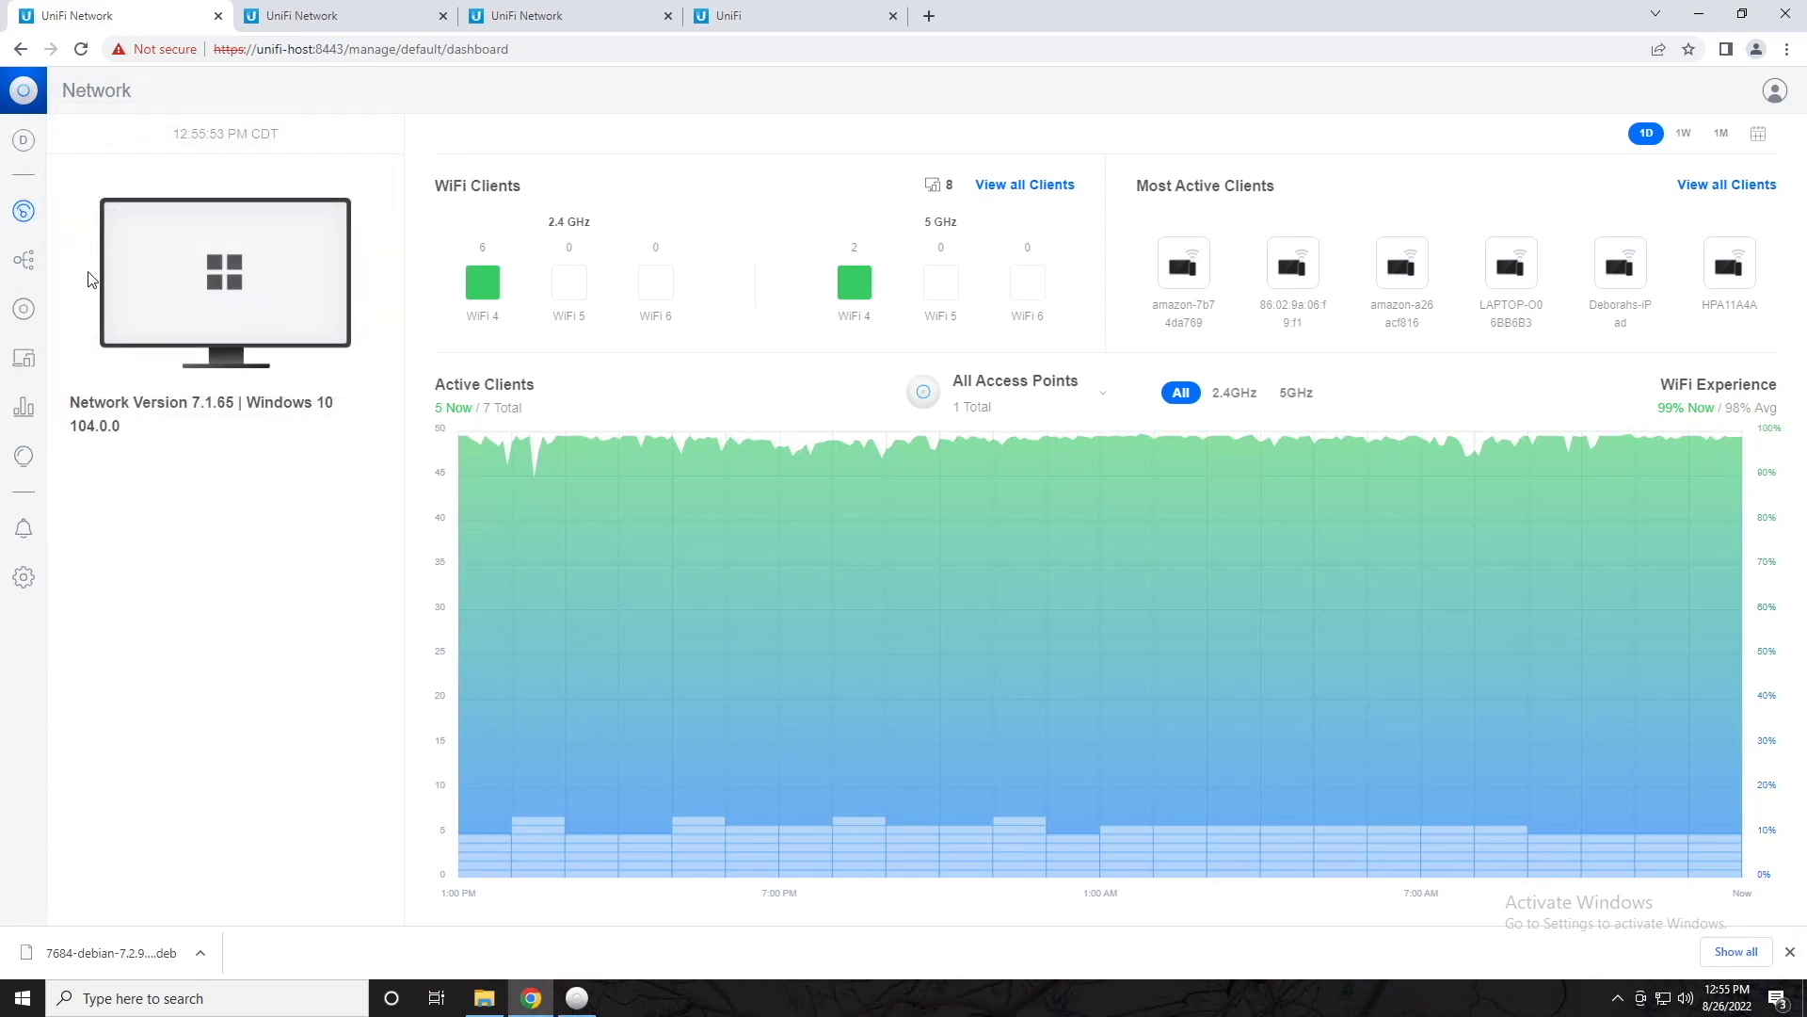
left_click(32, 318)
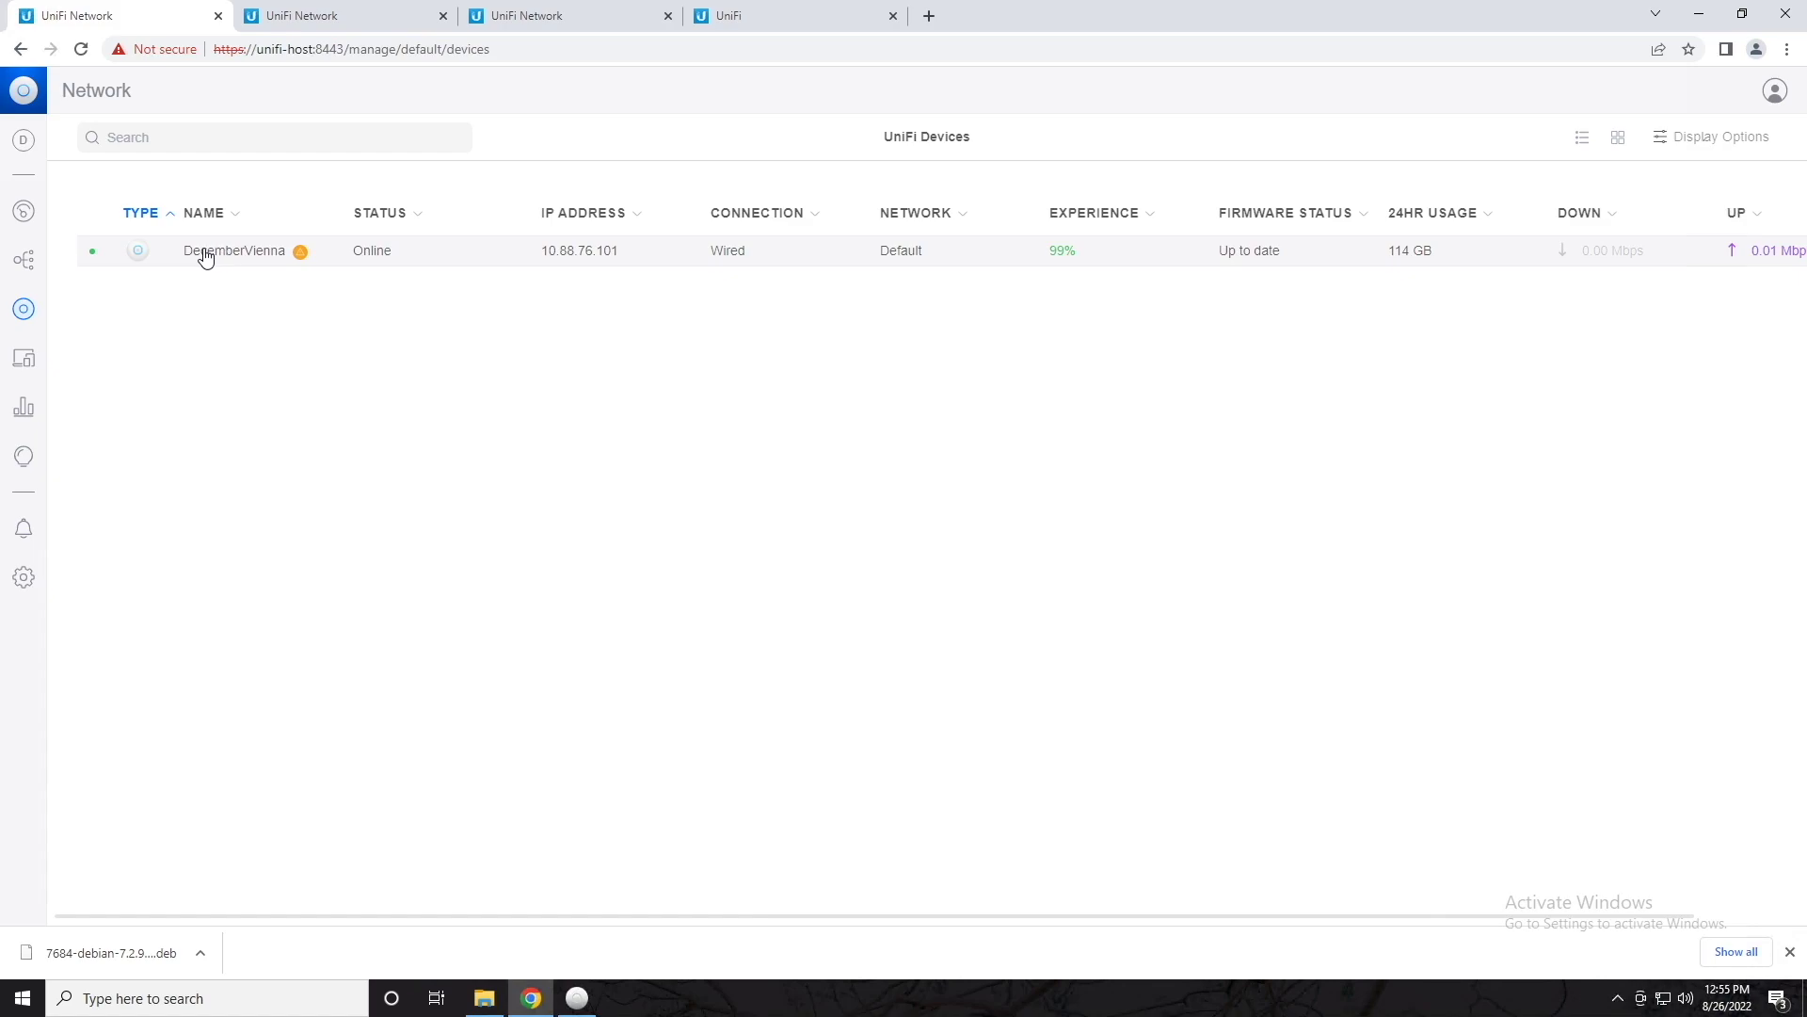
left_click(26, 584)
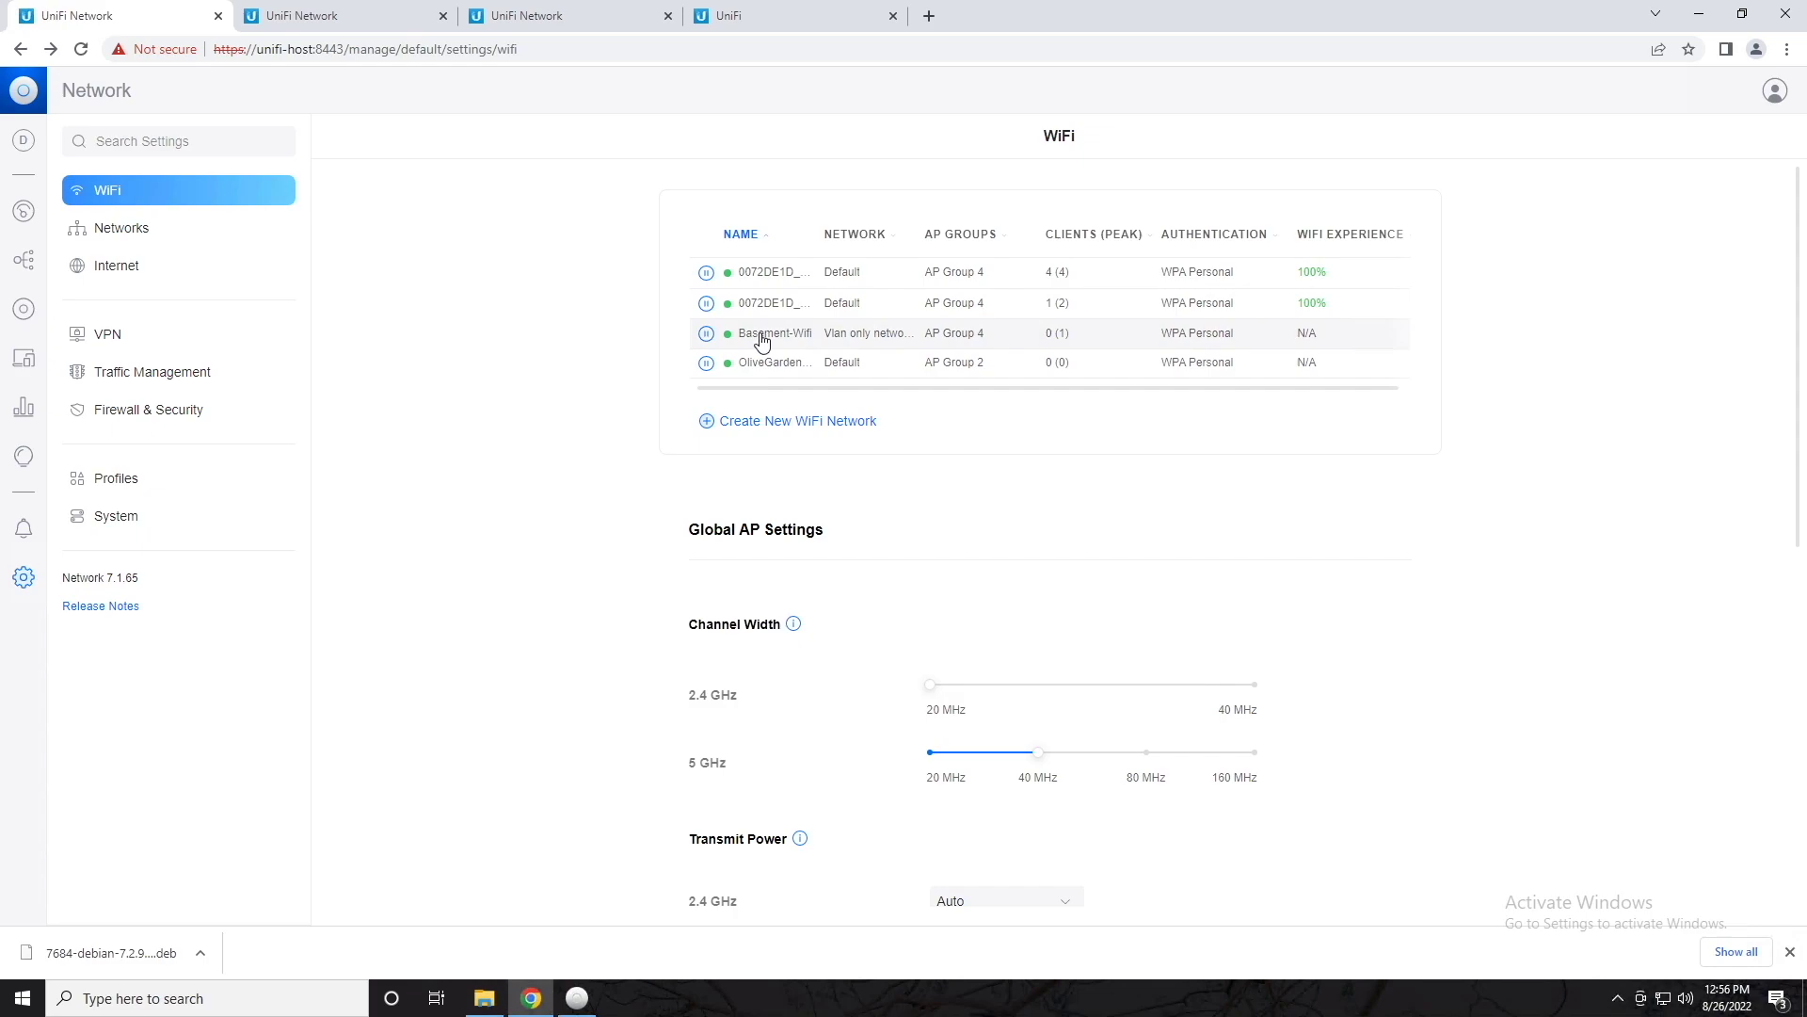
left_click(112, 234)
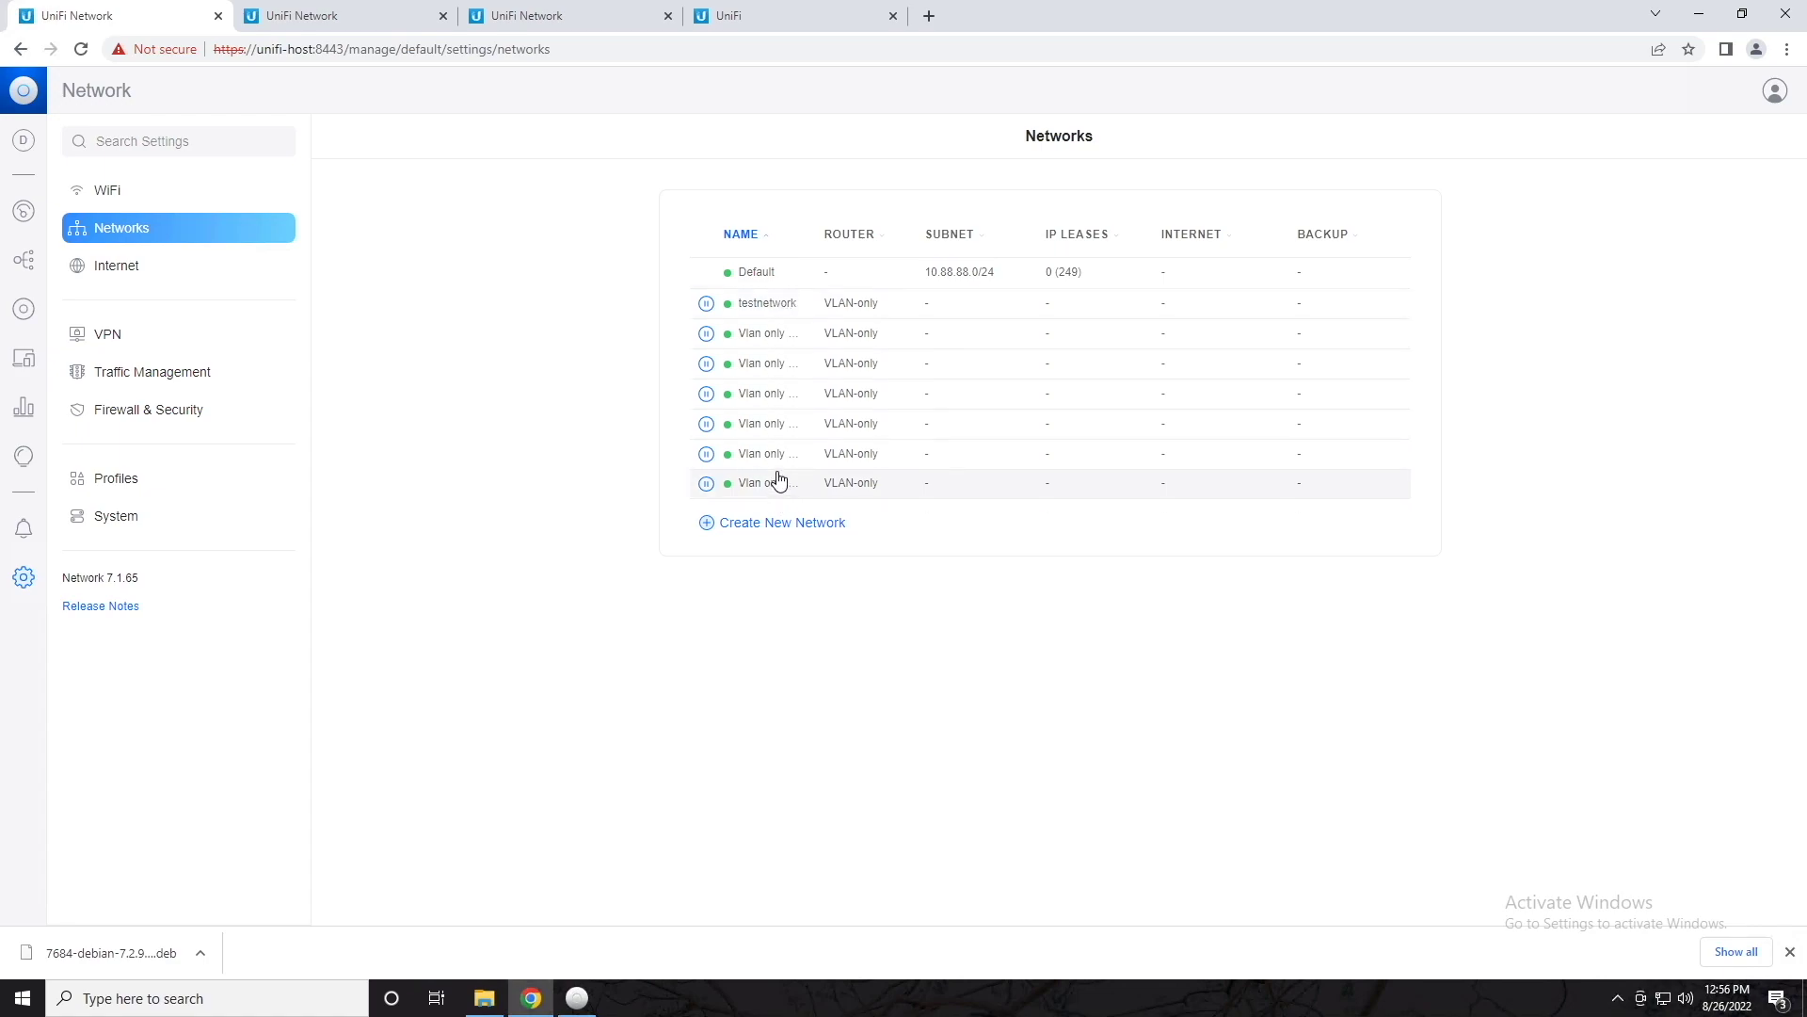
Switch to the December Illini site and review its devices, WiFi and Networks settings
left_click(24, 140)
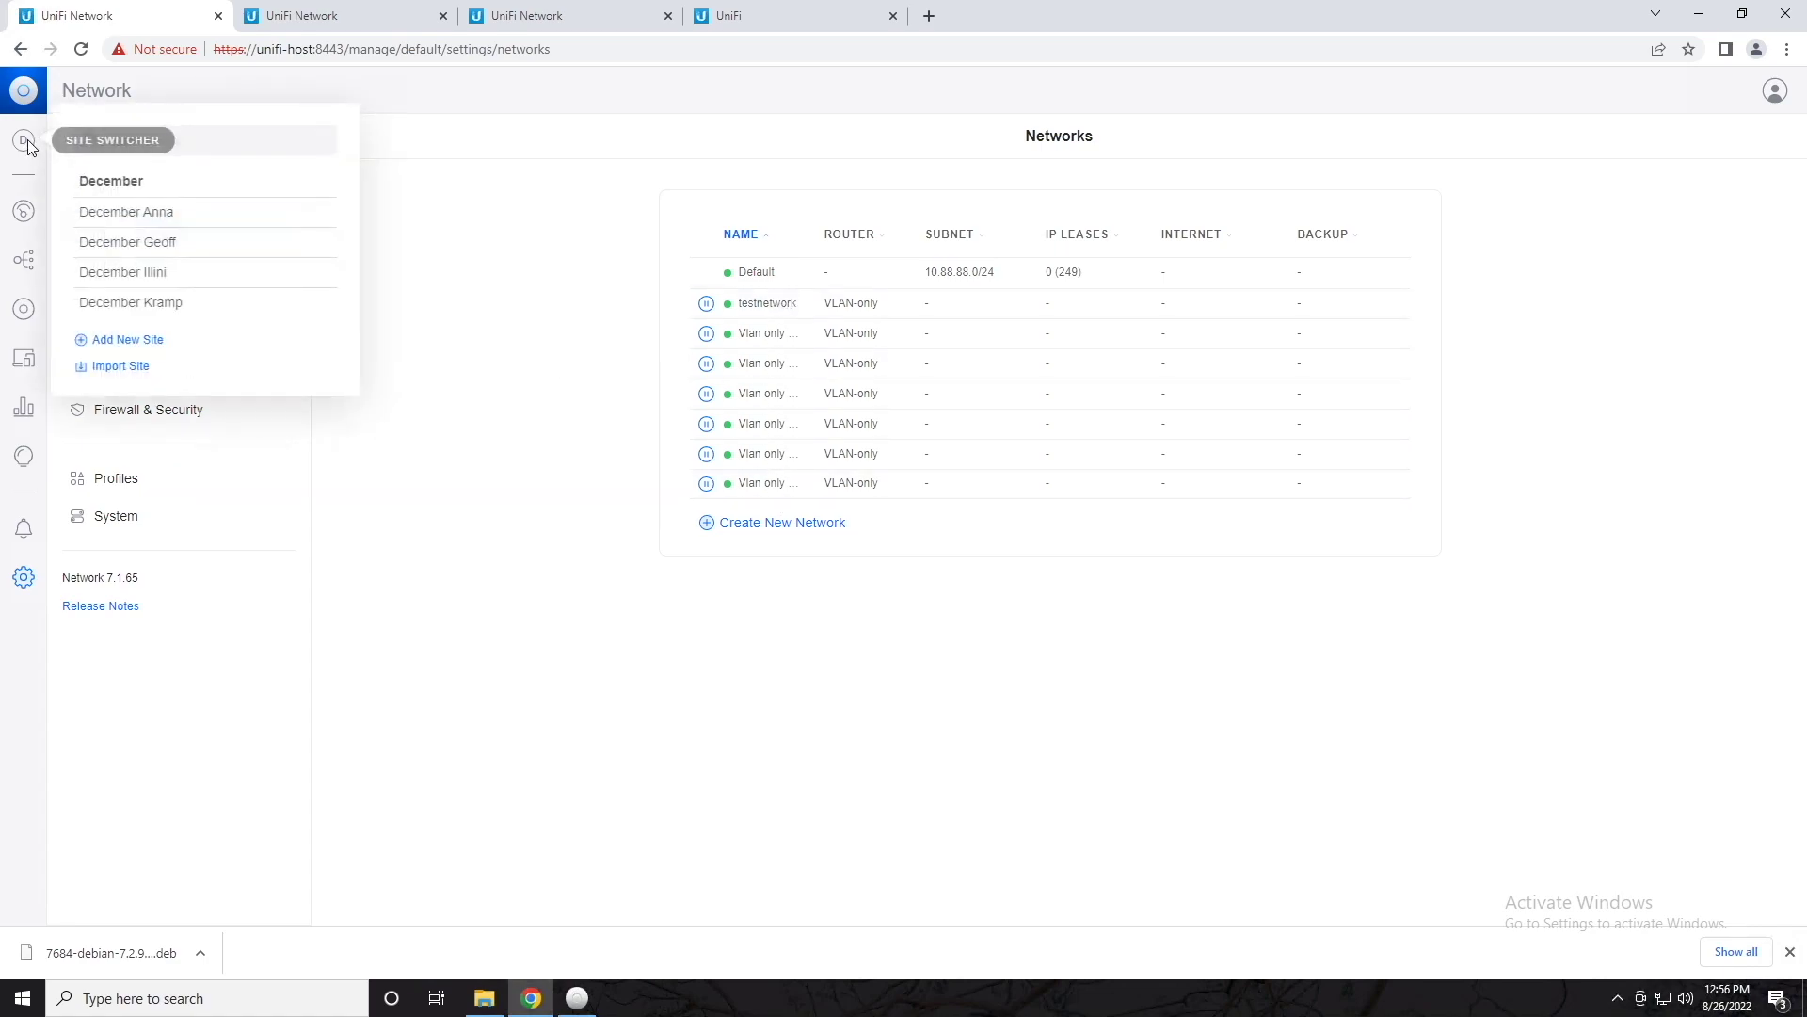
left_click(148, 273)
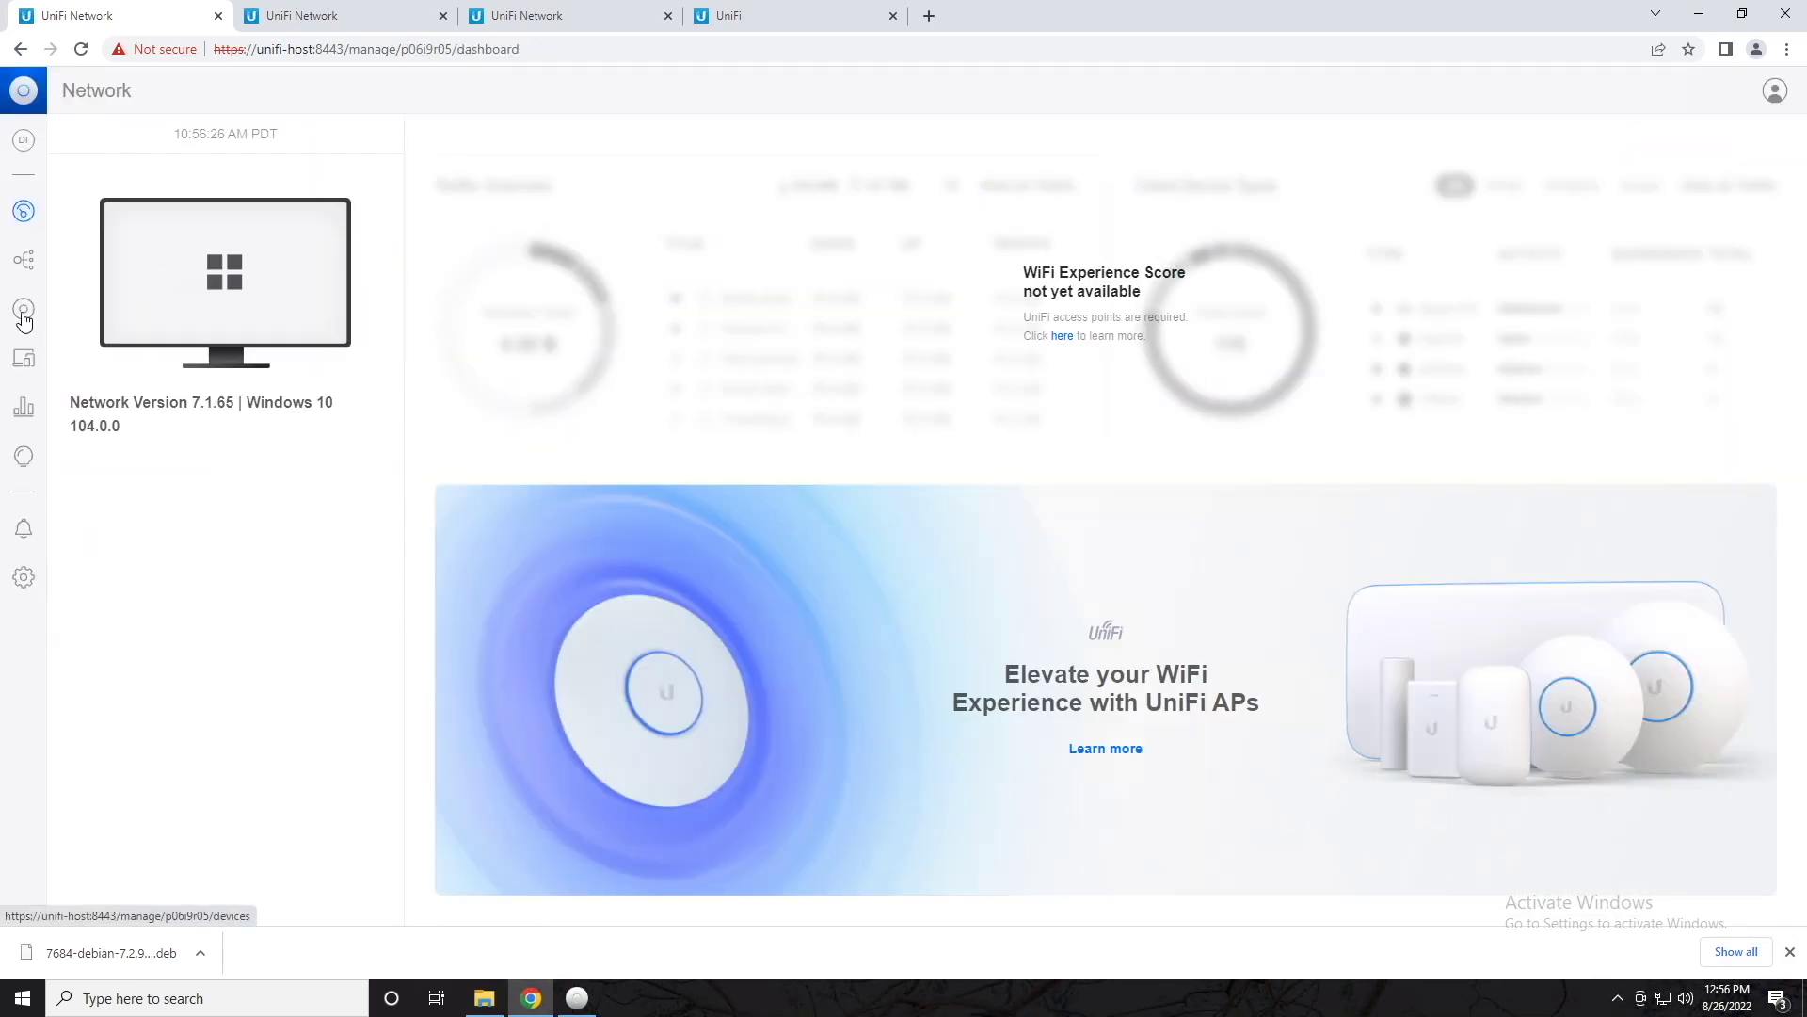
left_click(24, 315)
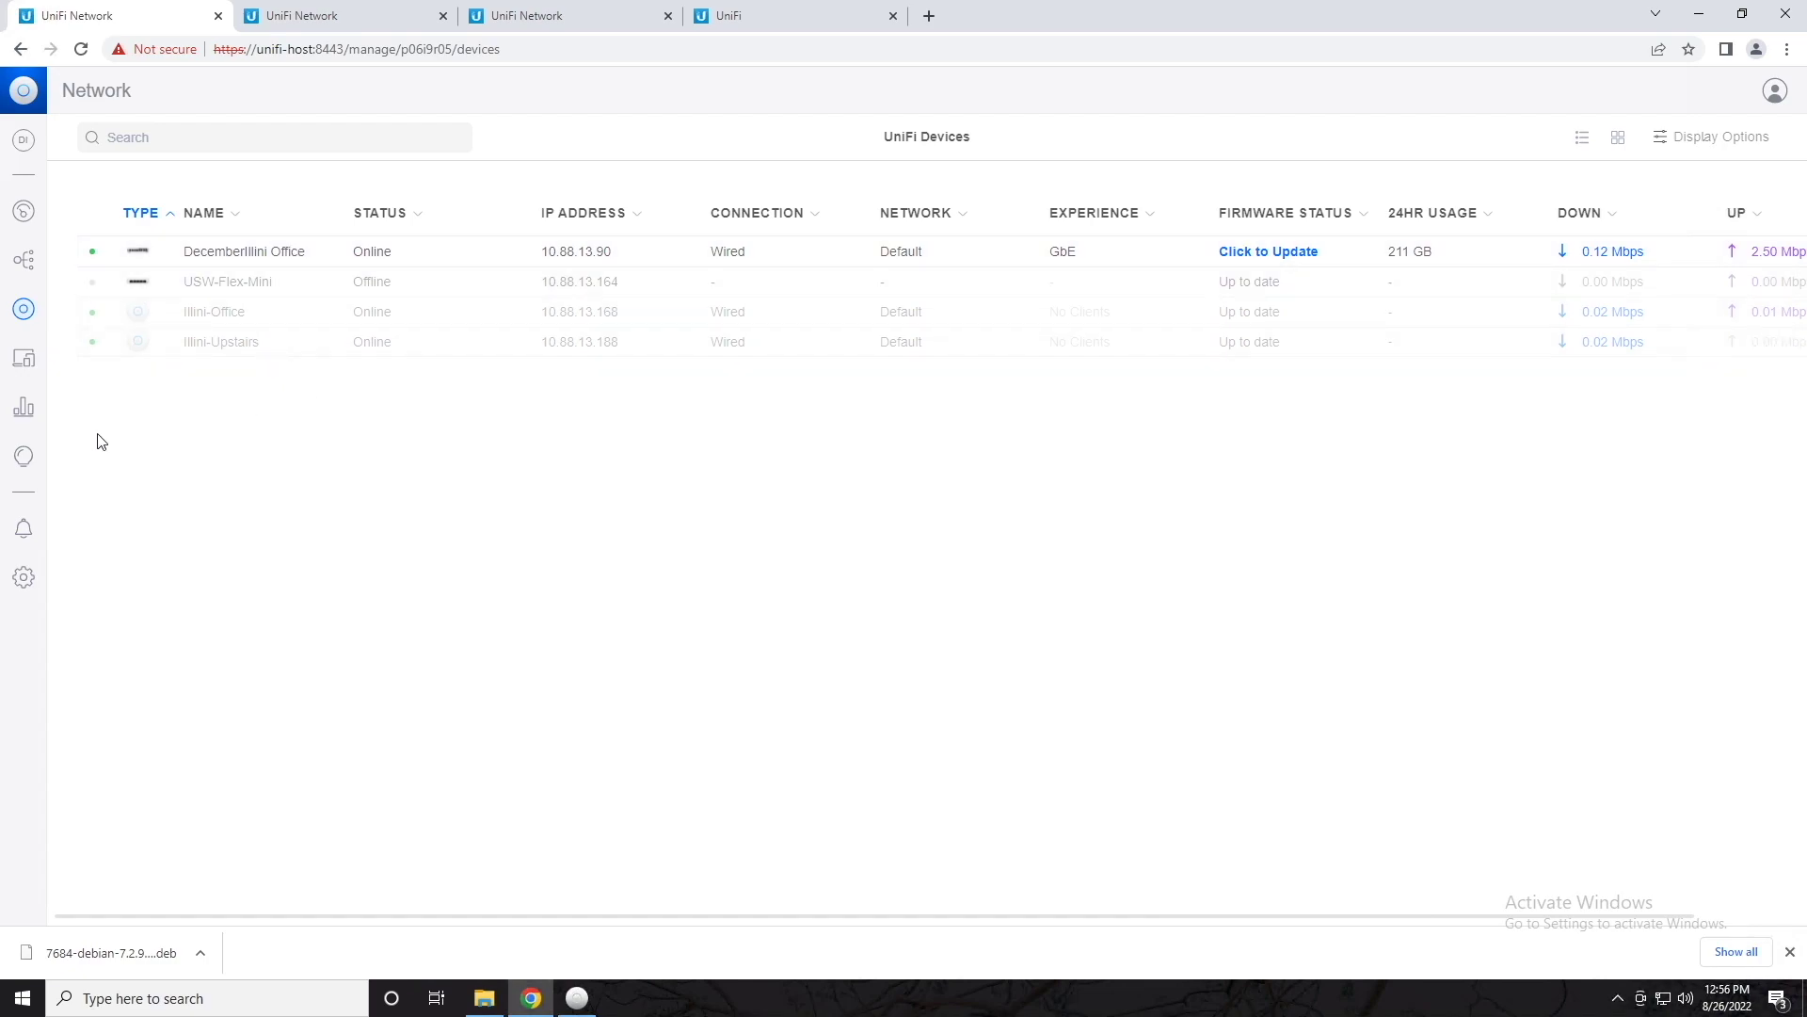
left_click(21, 587)
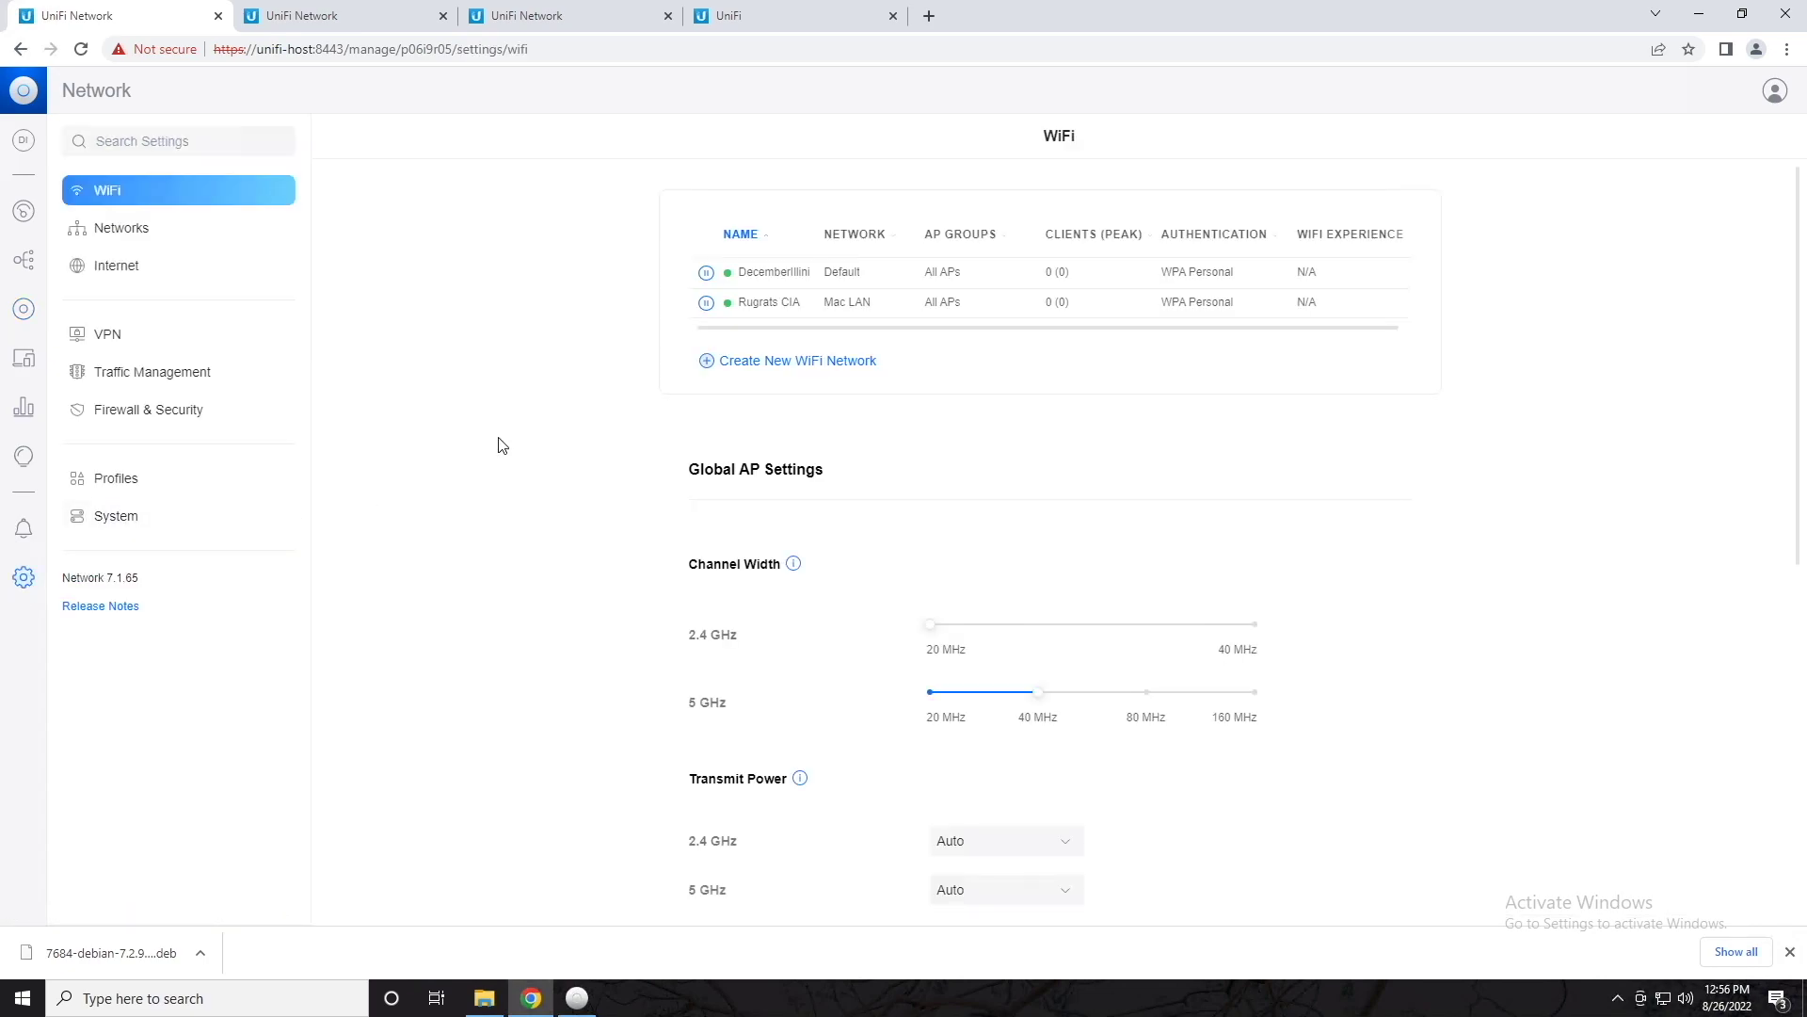
left_click(118, 234)
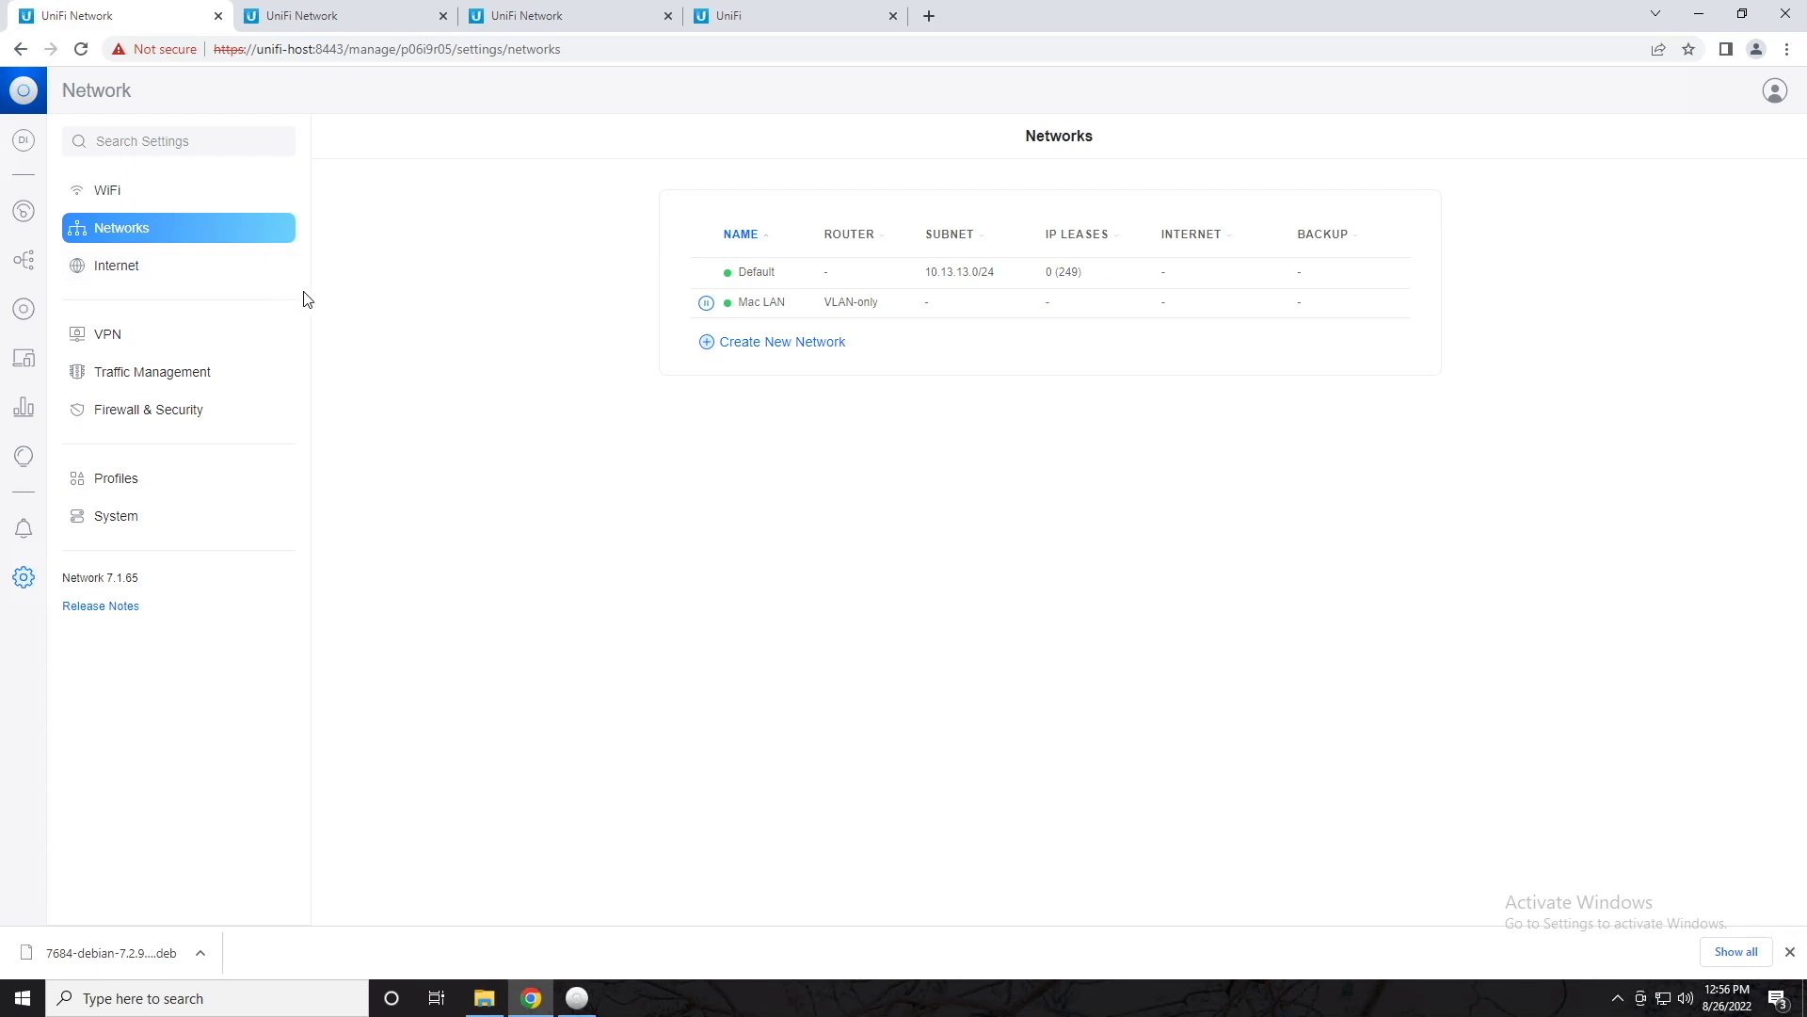
Enable the Legacy Interface in the December Illini site's System settings and confirm deactivating the new user interface
left_click(149, 517)
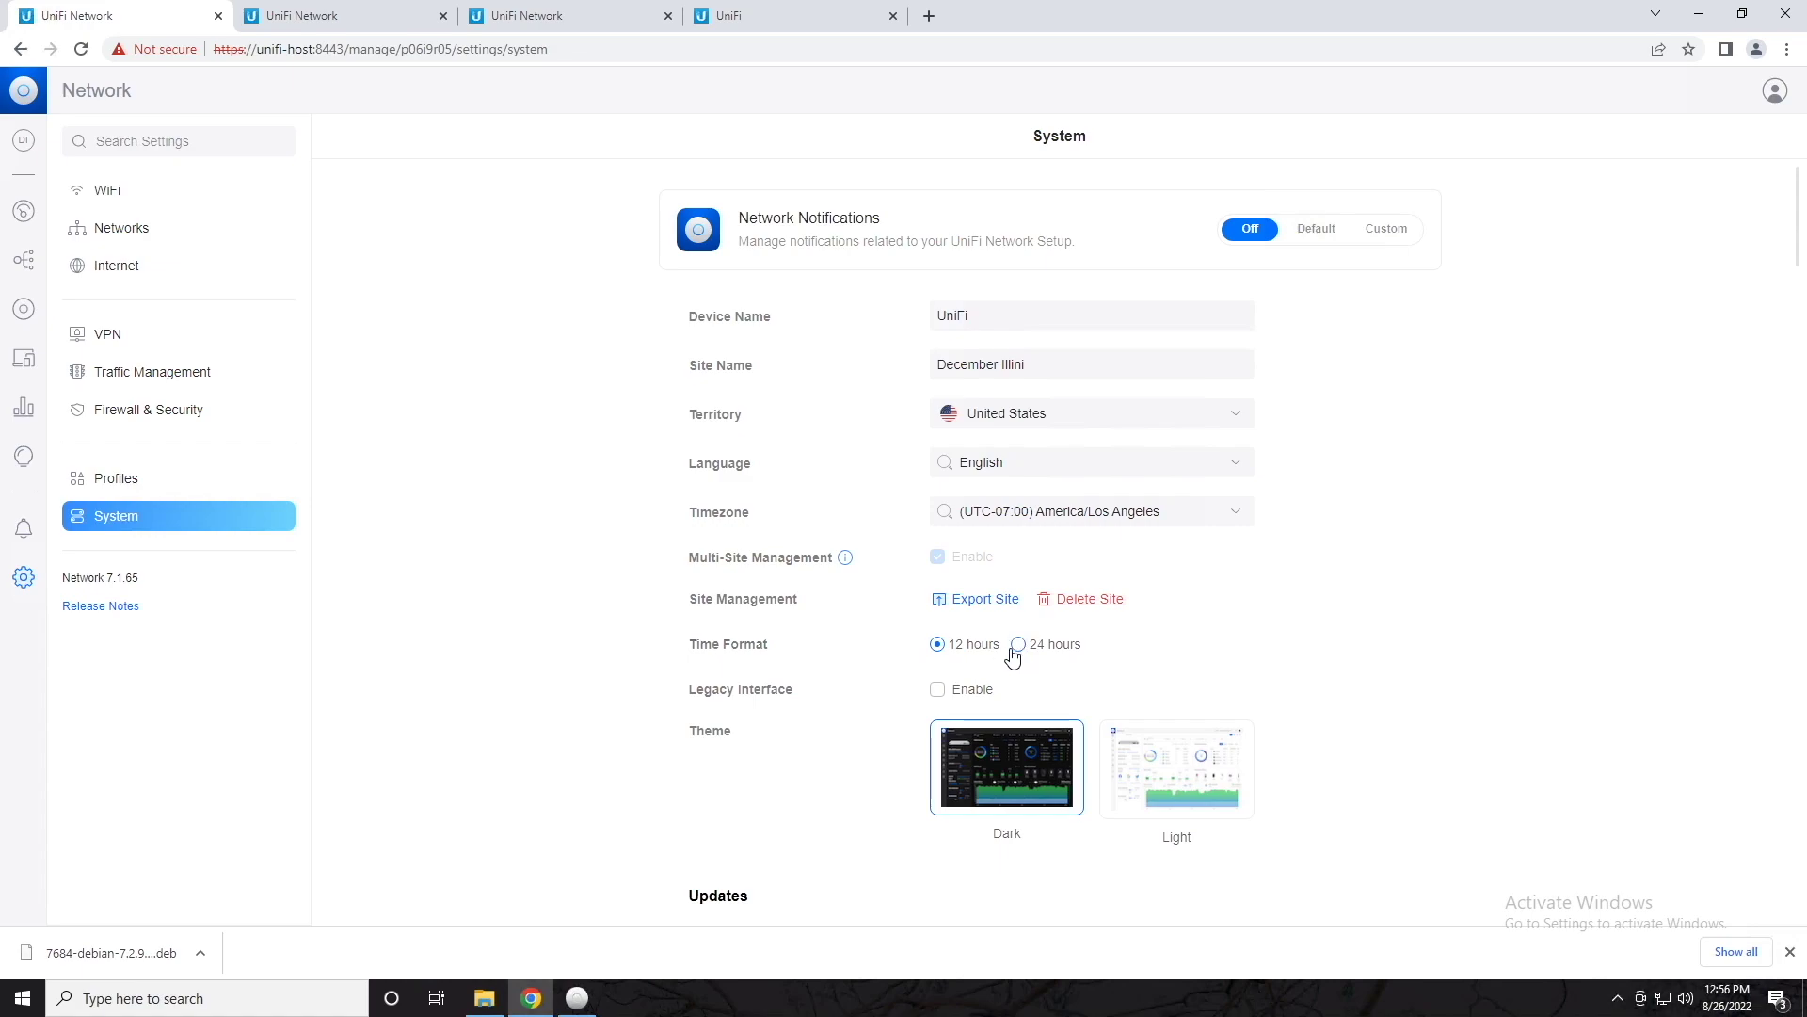
scroll(1166, 640, "down", 1)
left_click(935, 600)
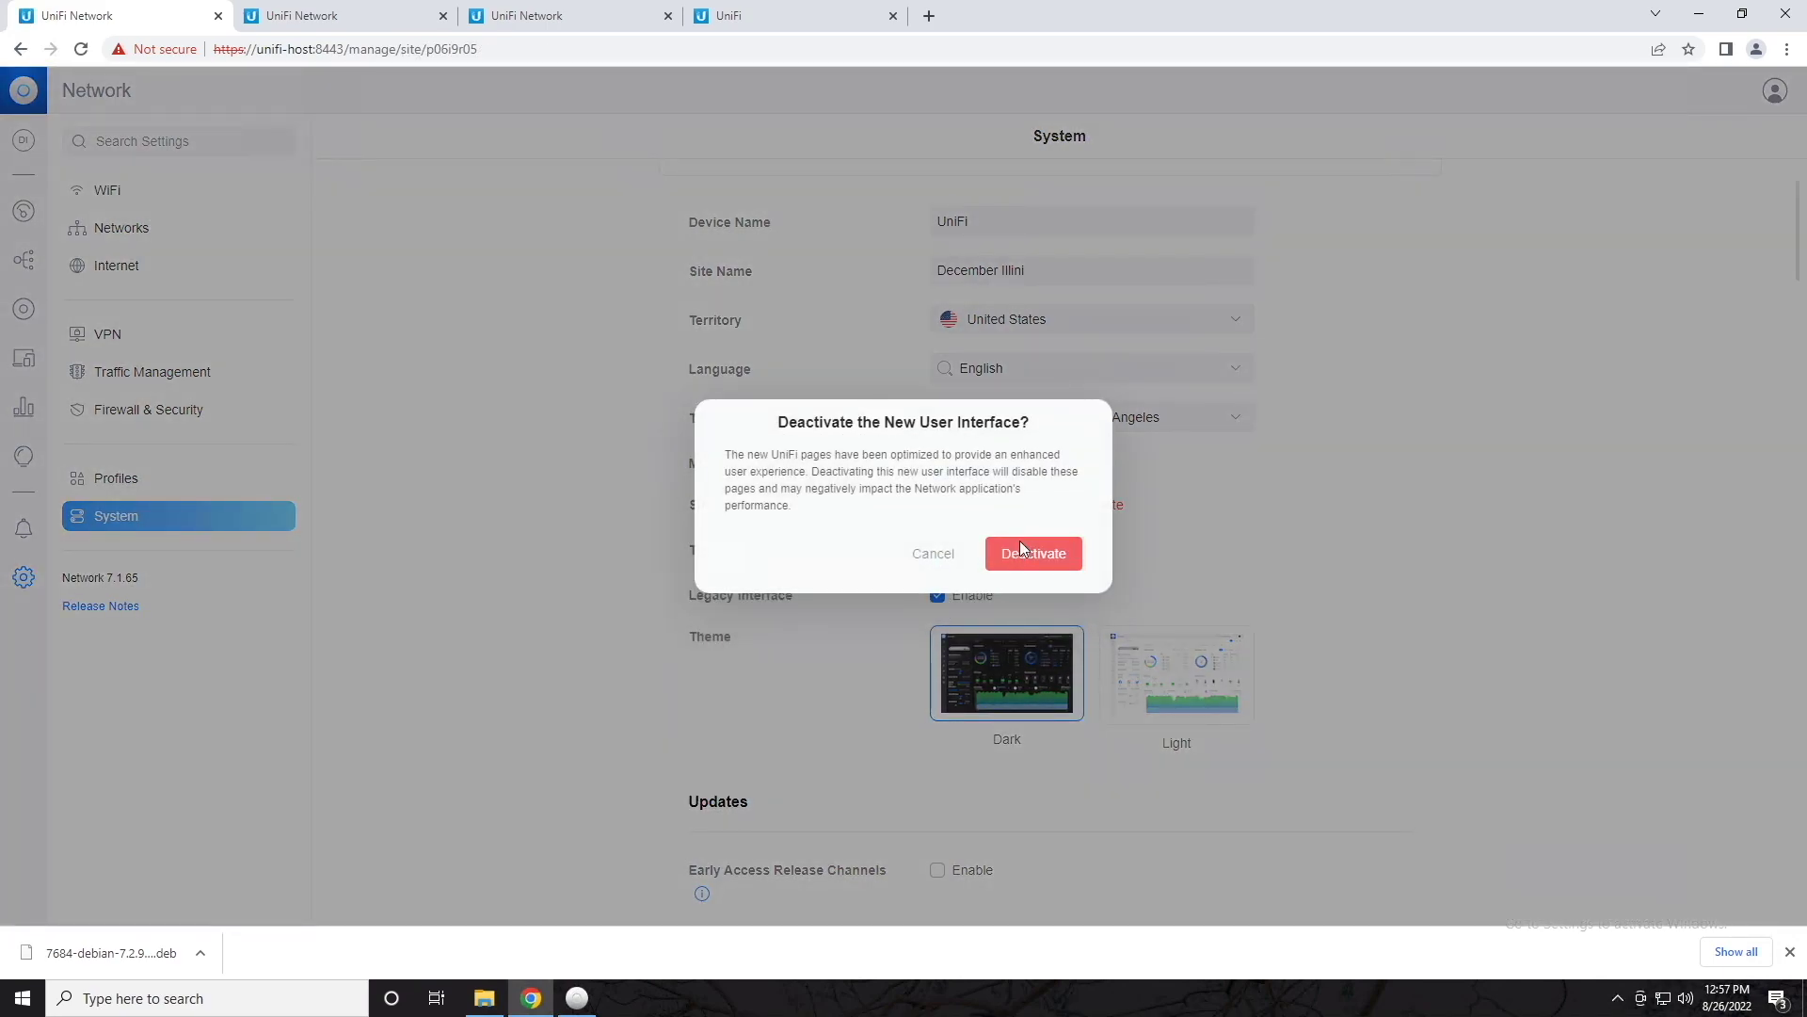
left_click(1021, 547)
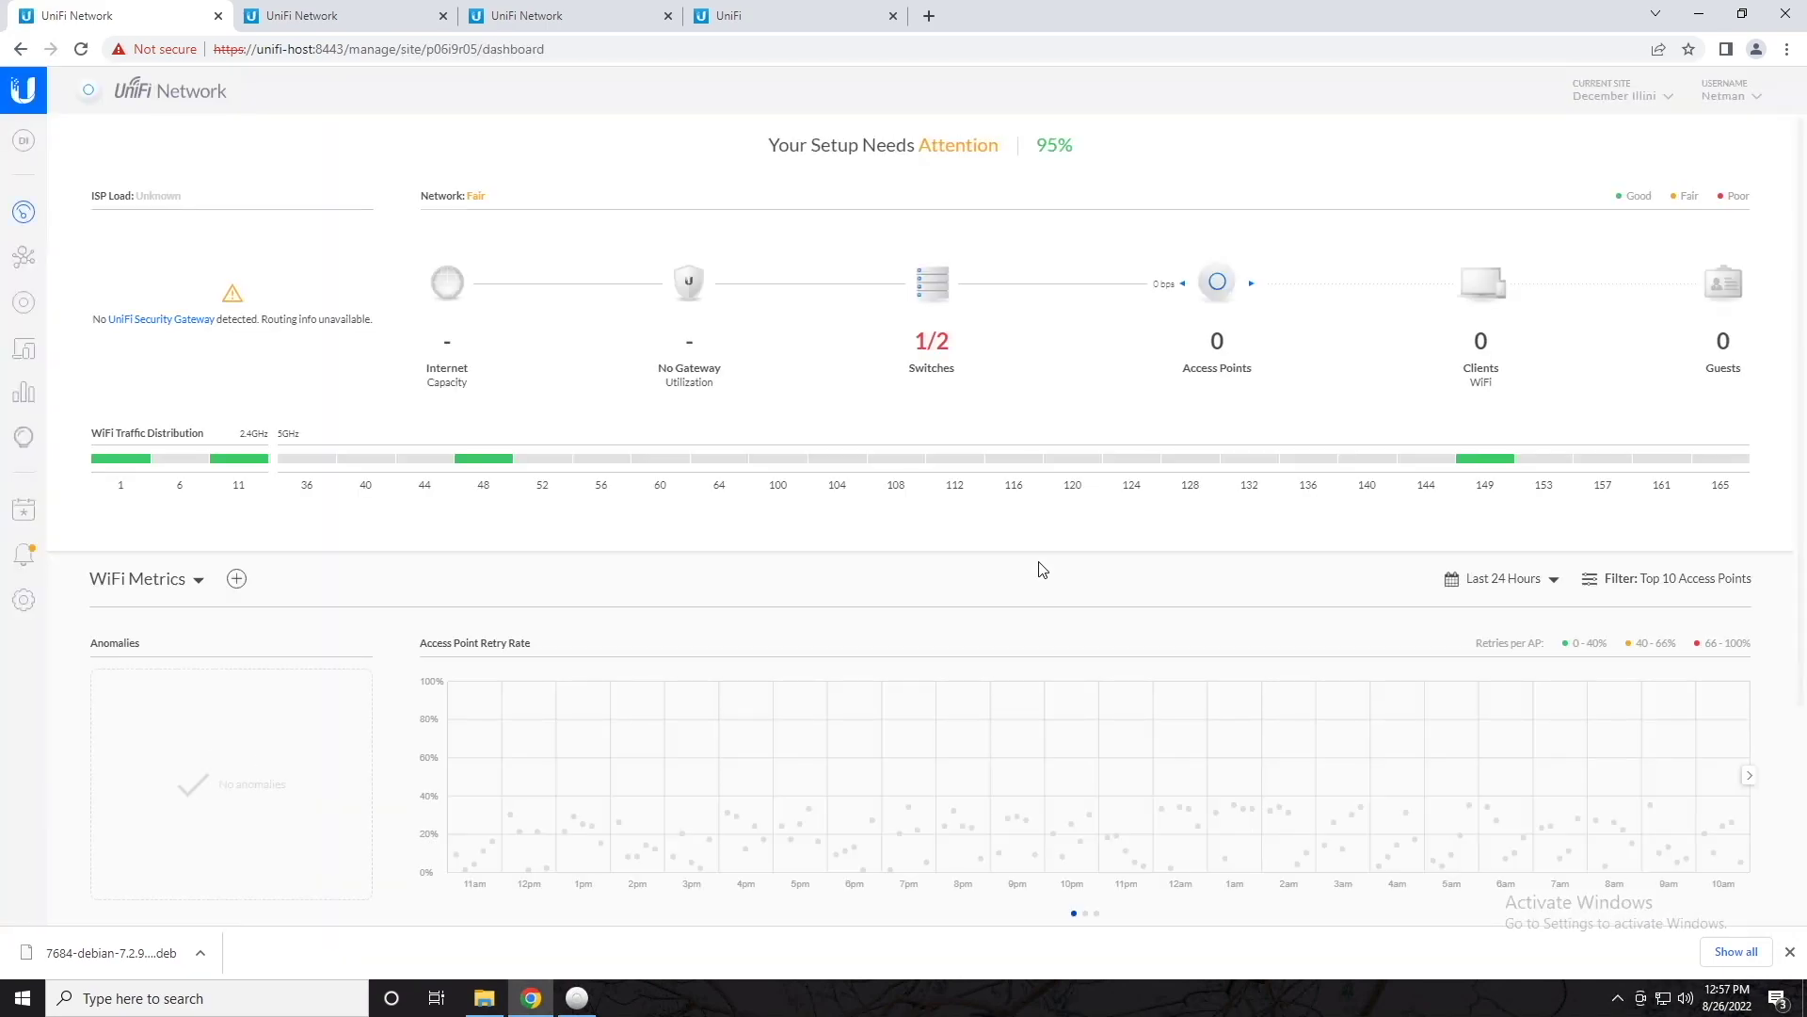
Switch to the December site and open its Site configuration settings in the legacy interface
left_click(24, 143)
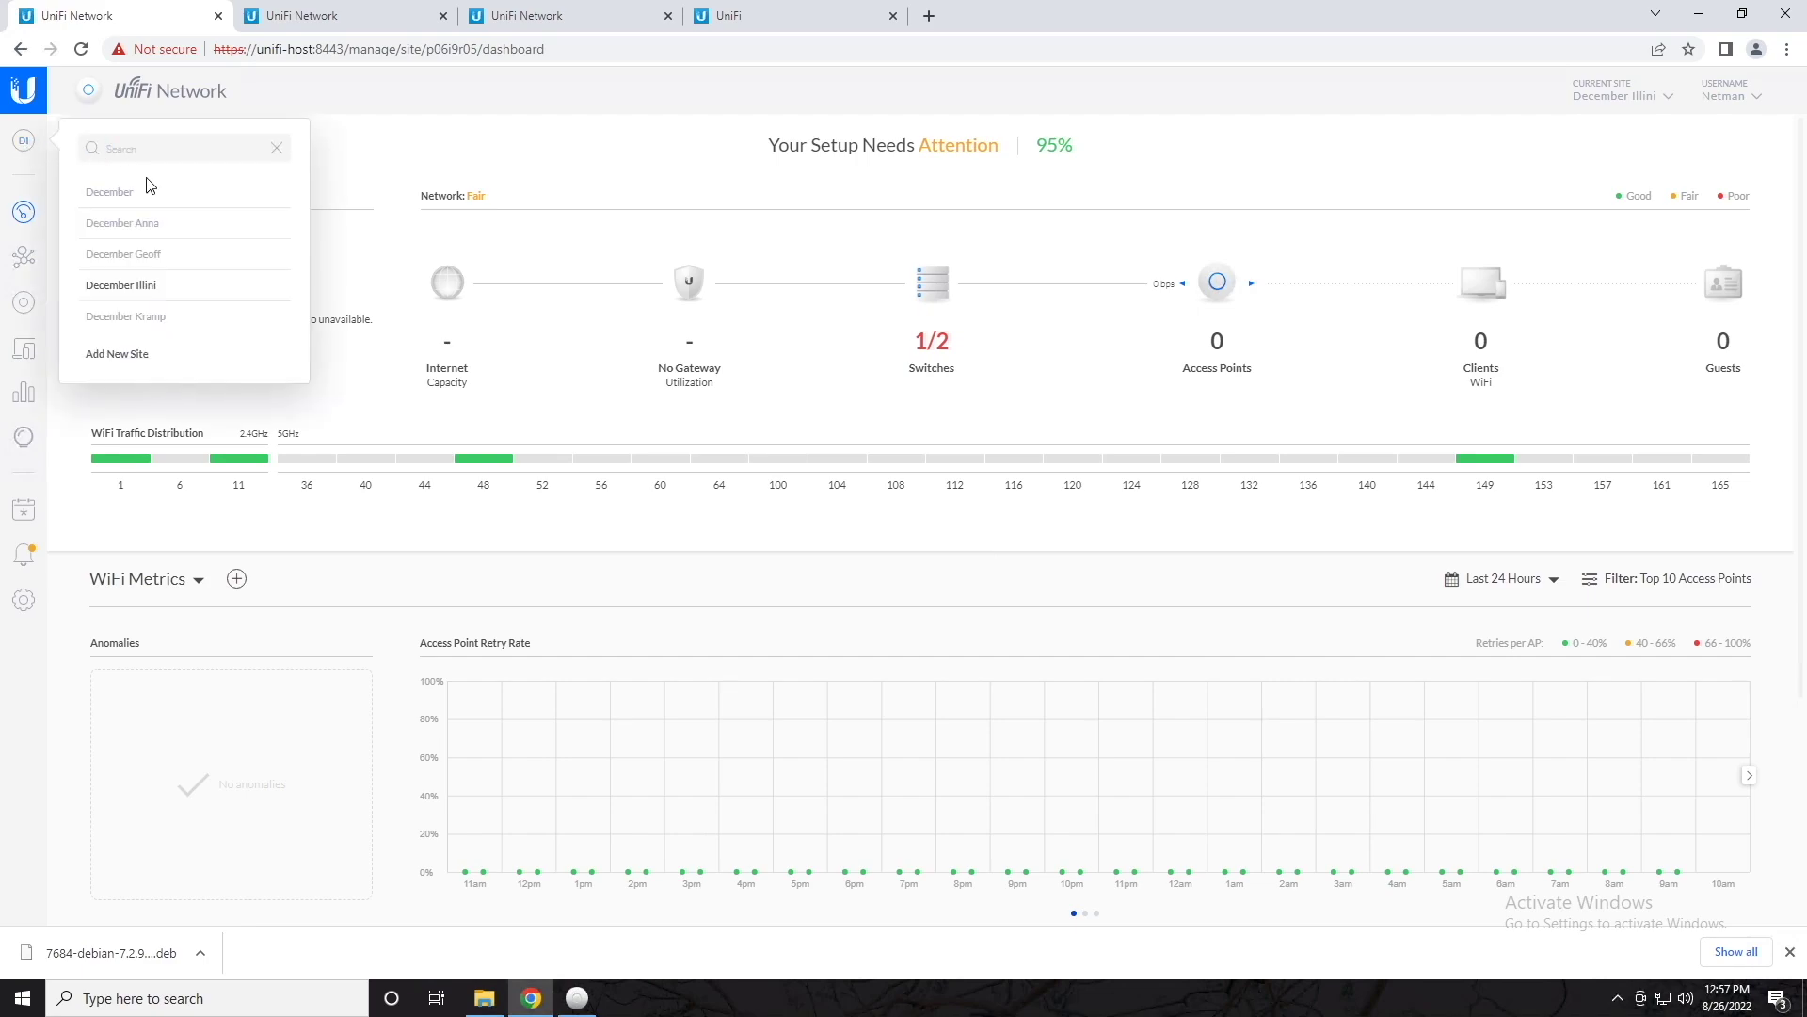
left_click(120, 193)
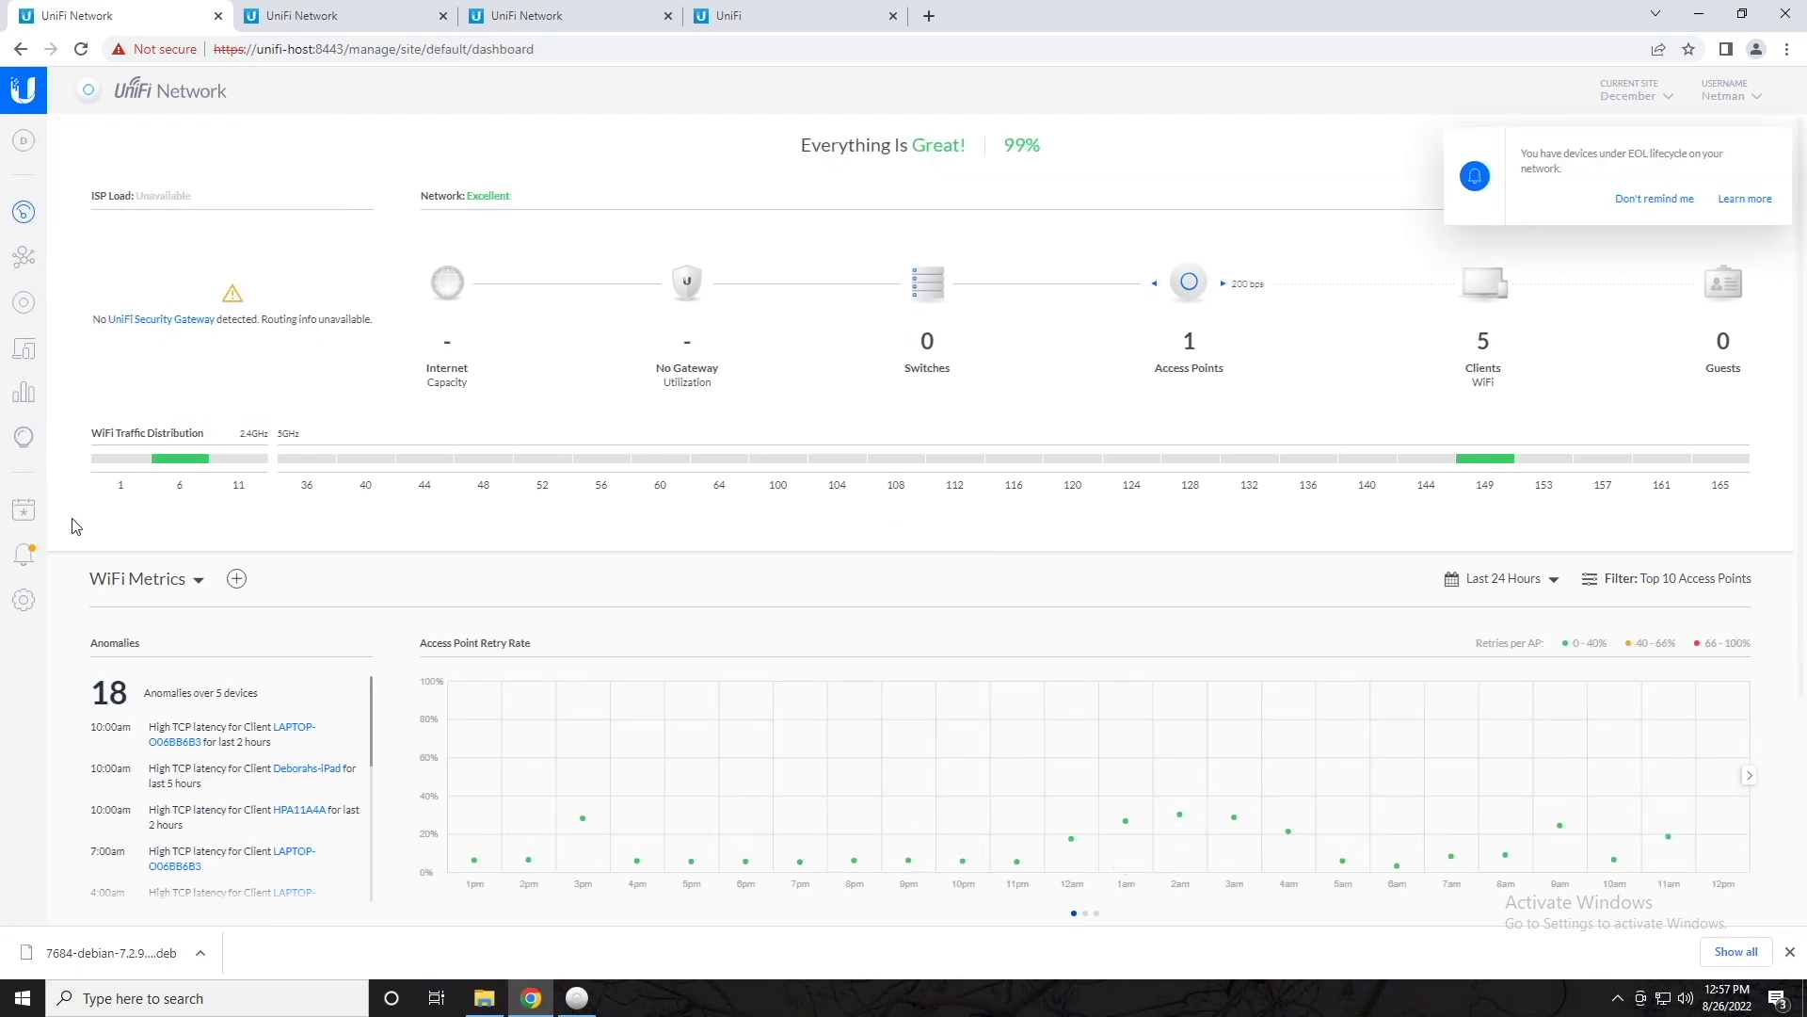
left_click(23, 599)
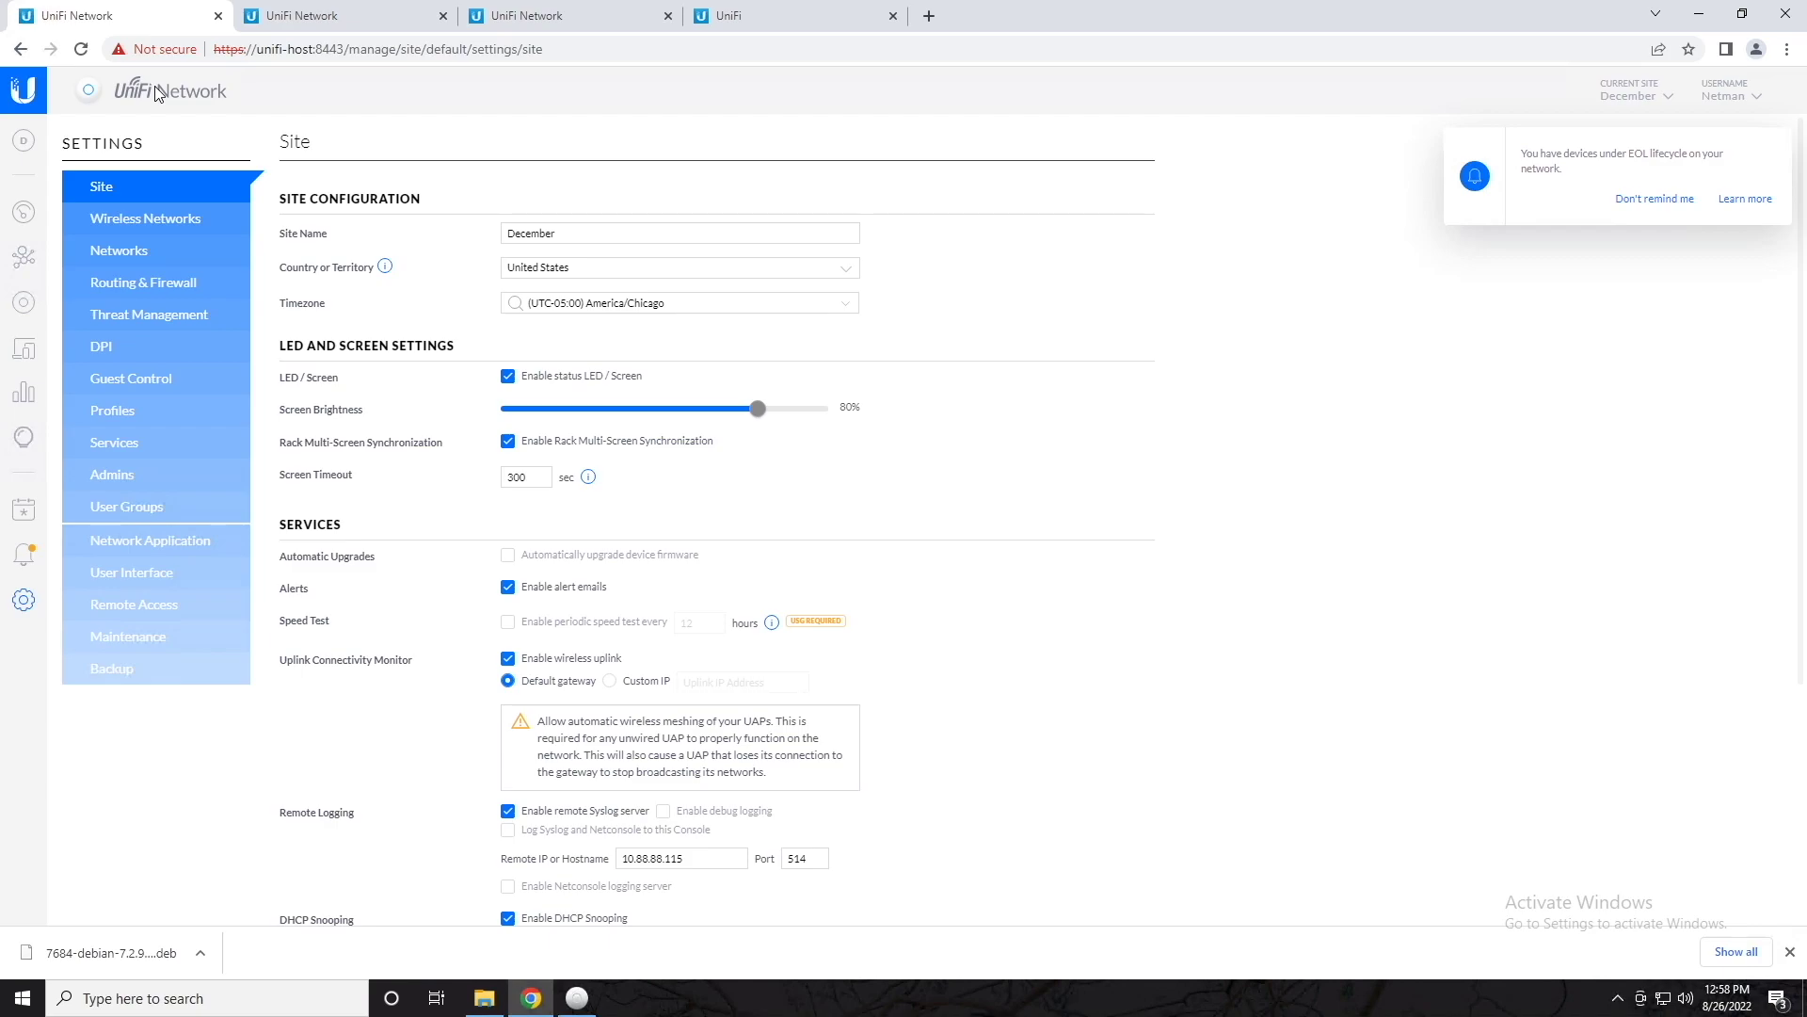
Add a new site named "New Site"
left_click(24, 141)
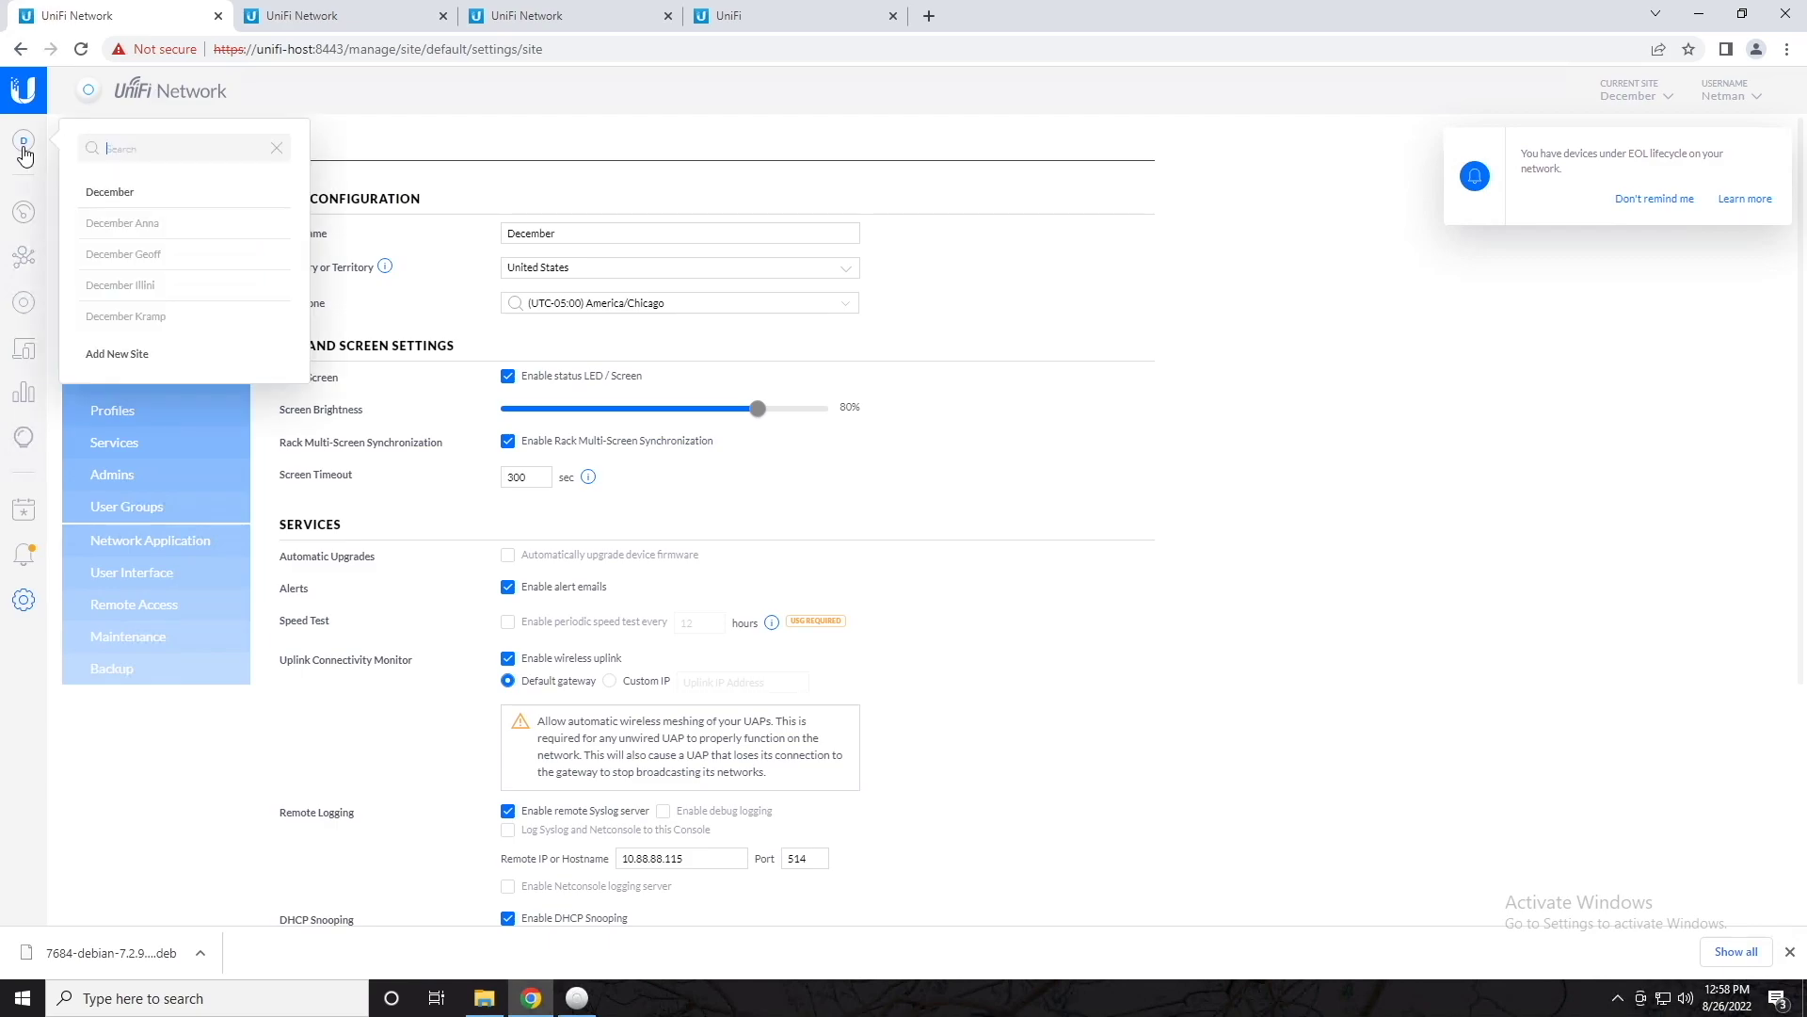
left_click(116, 354)
type("New Site")
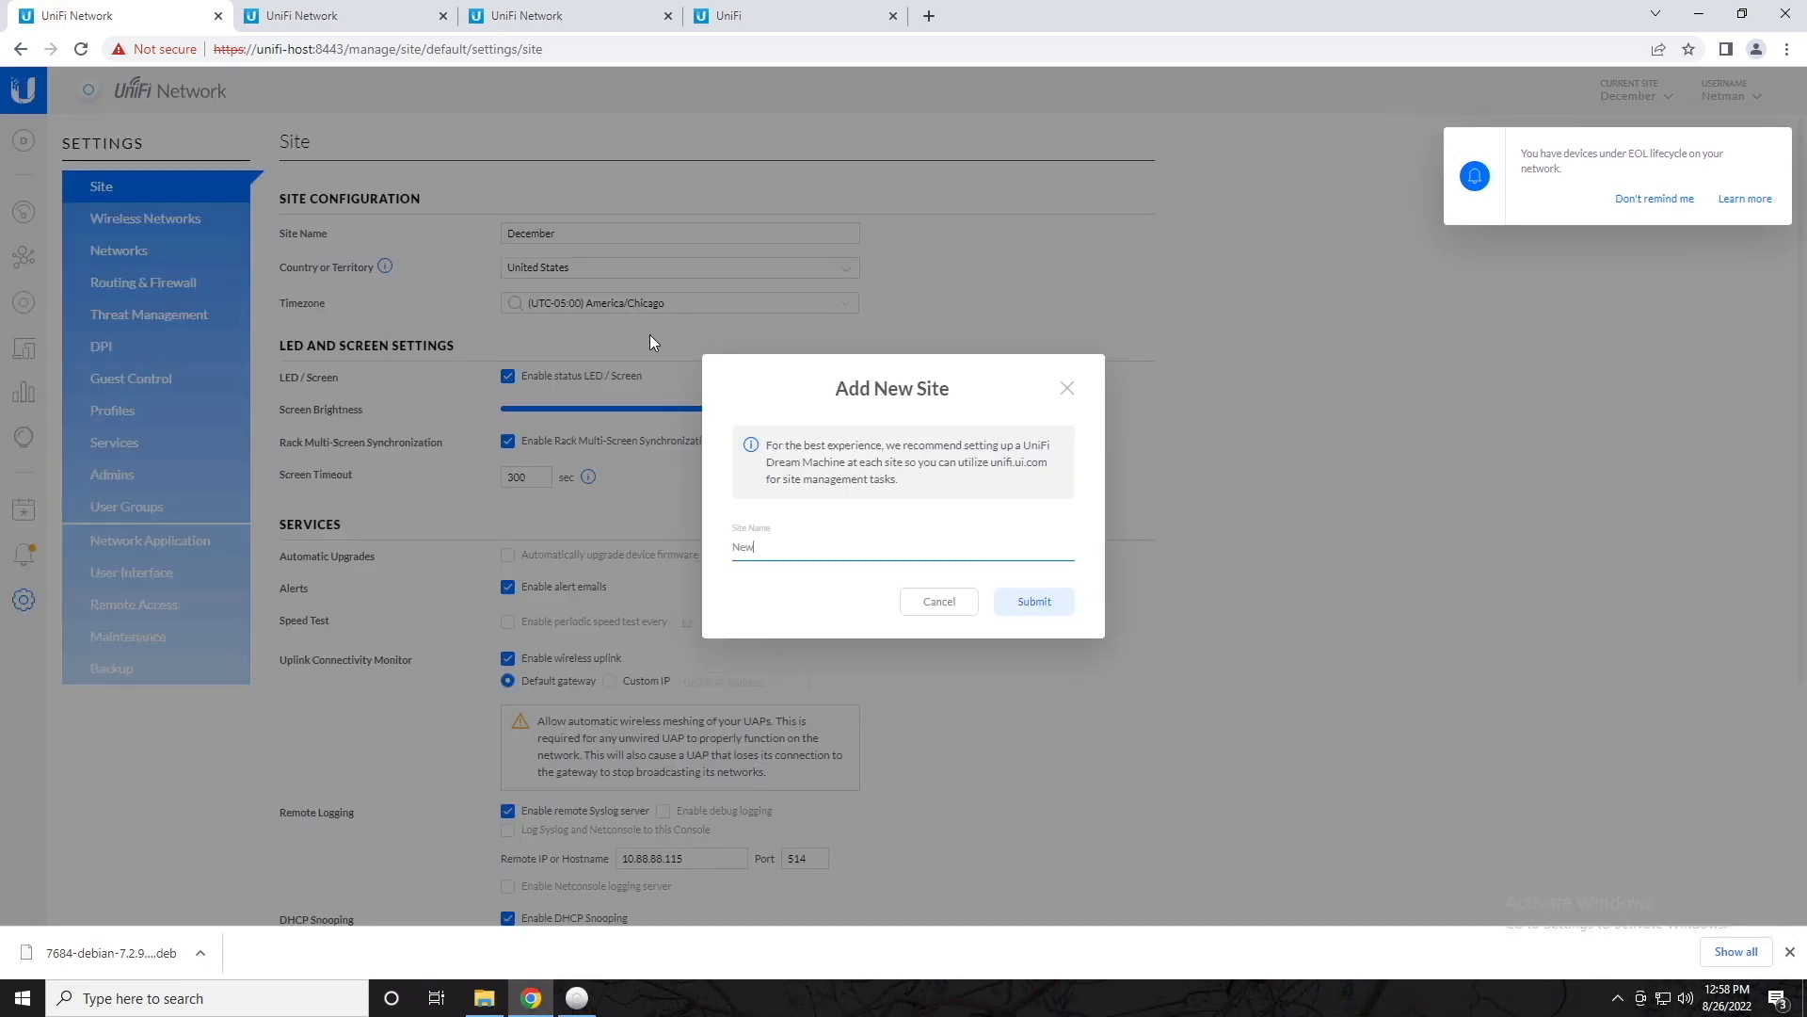
left_click(1068, 606)
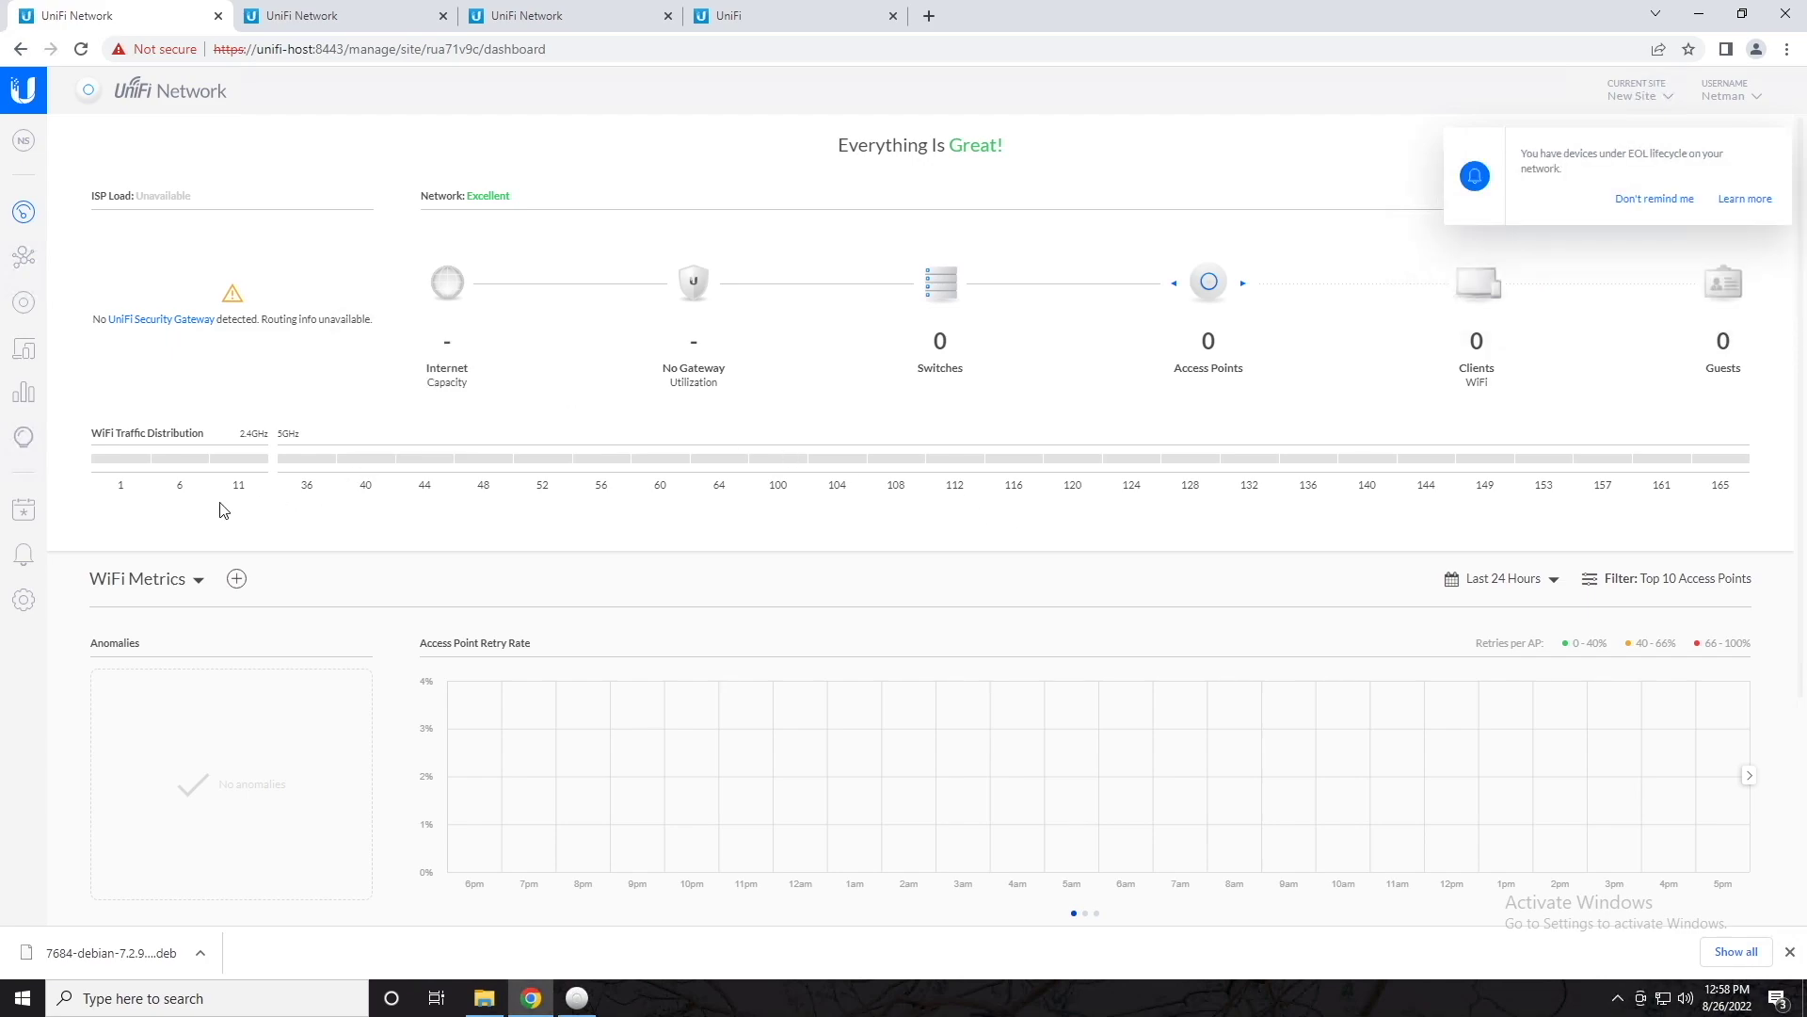
Review the new site's Wireless Networks, Networks, and Routing & Firewall settings
left_click(22, 602)
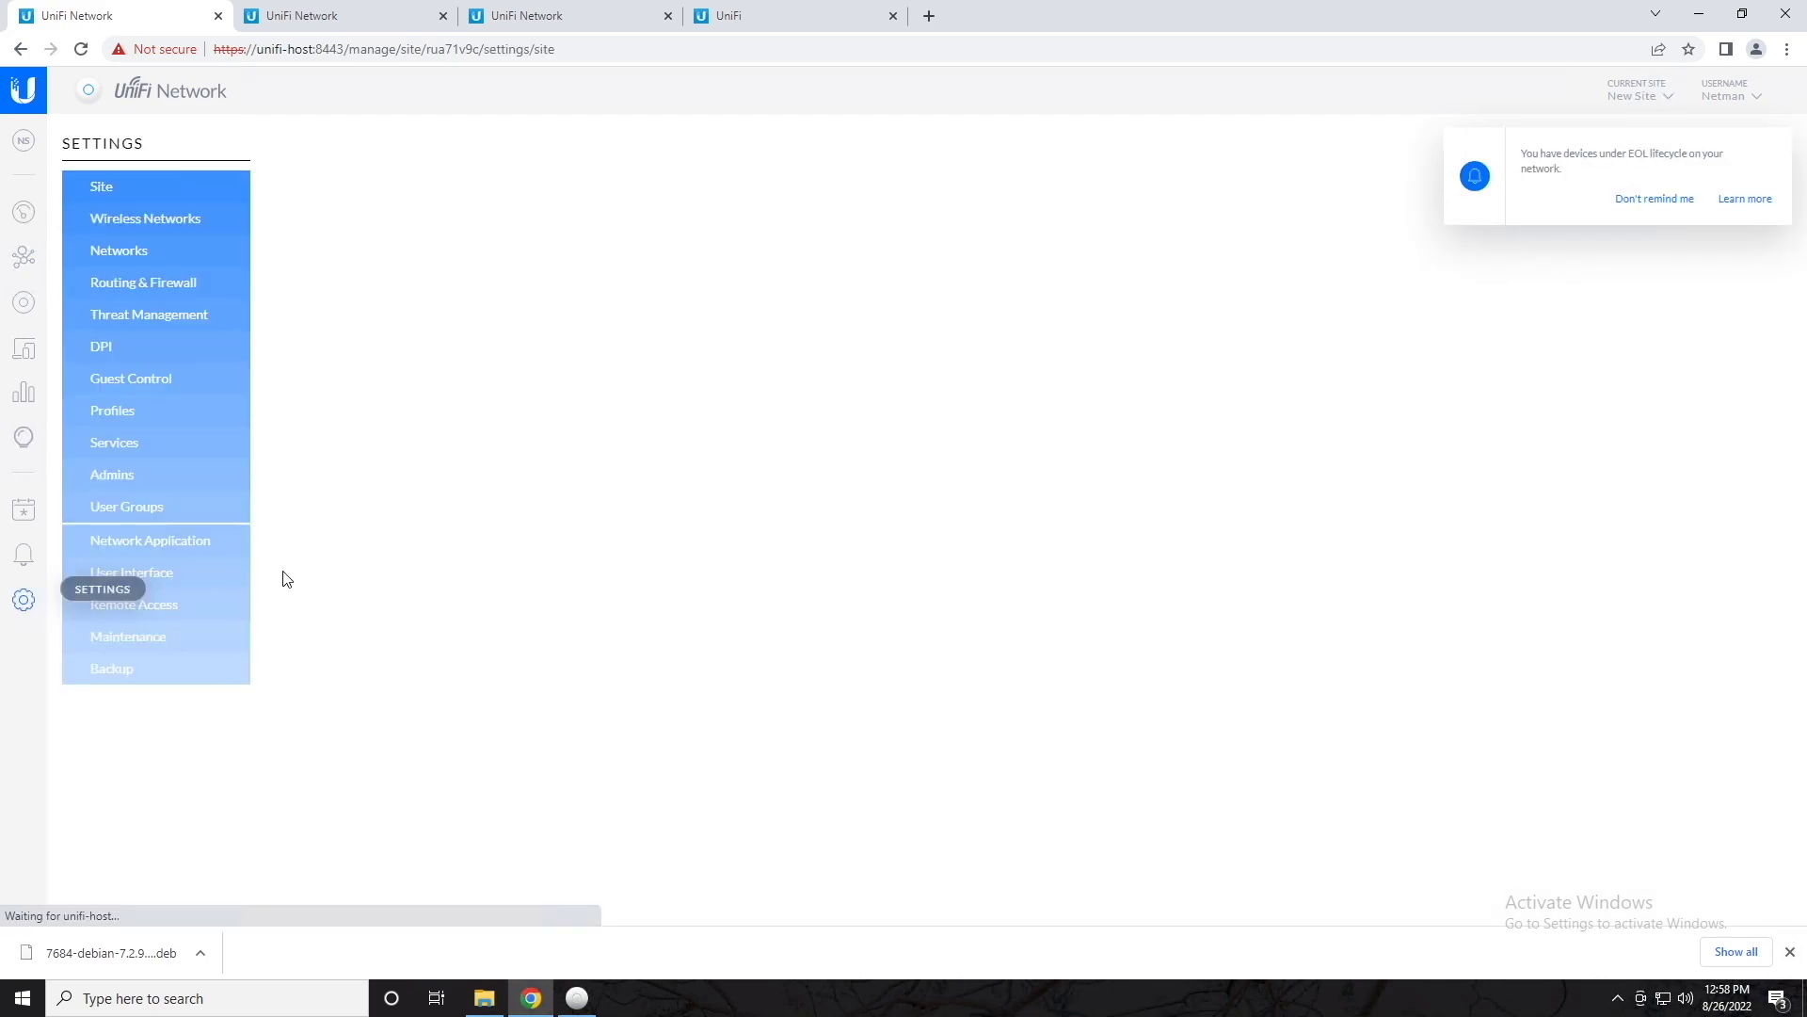
left_click(209, 226)
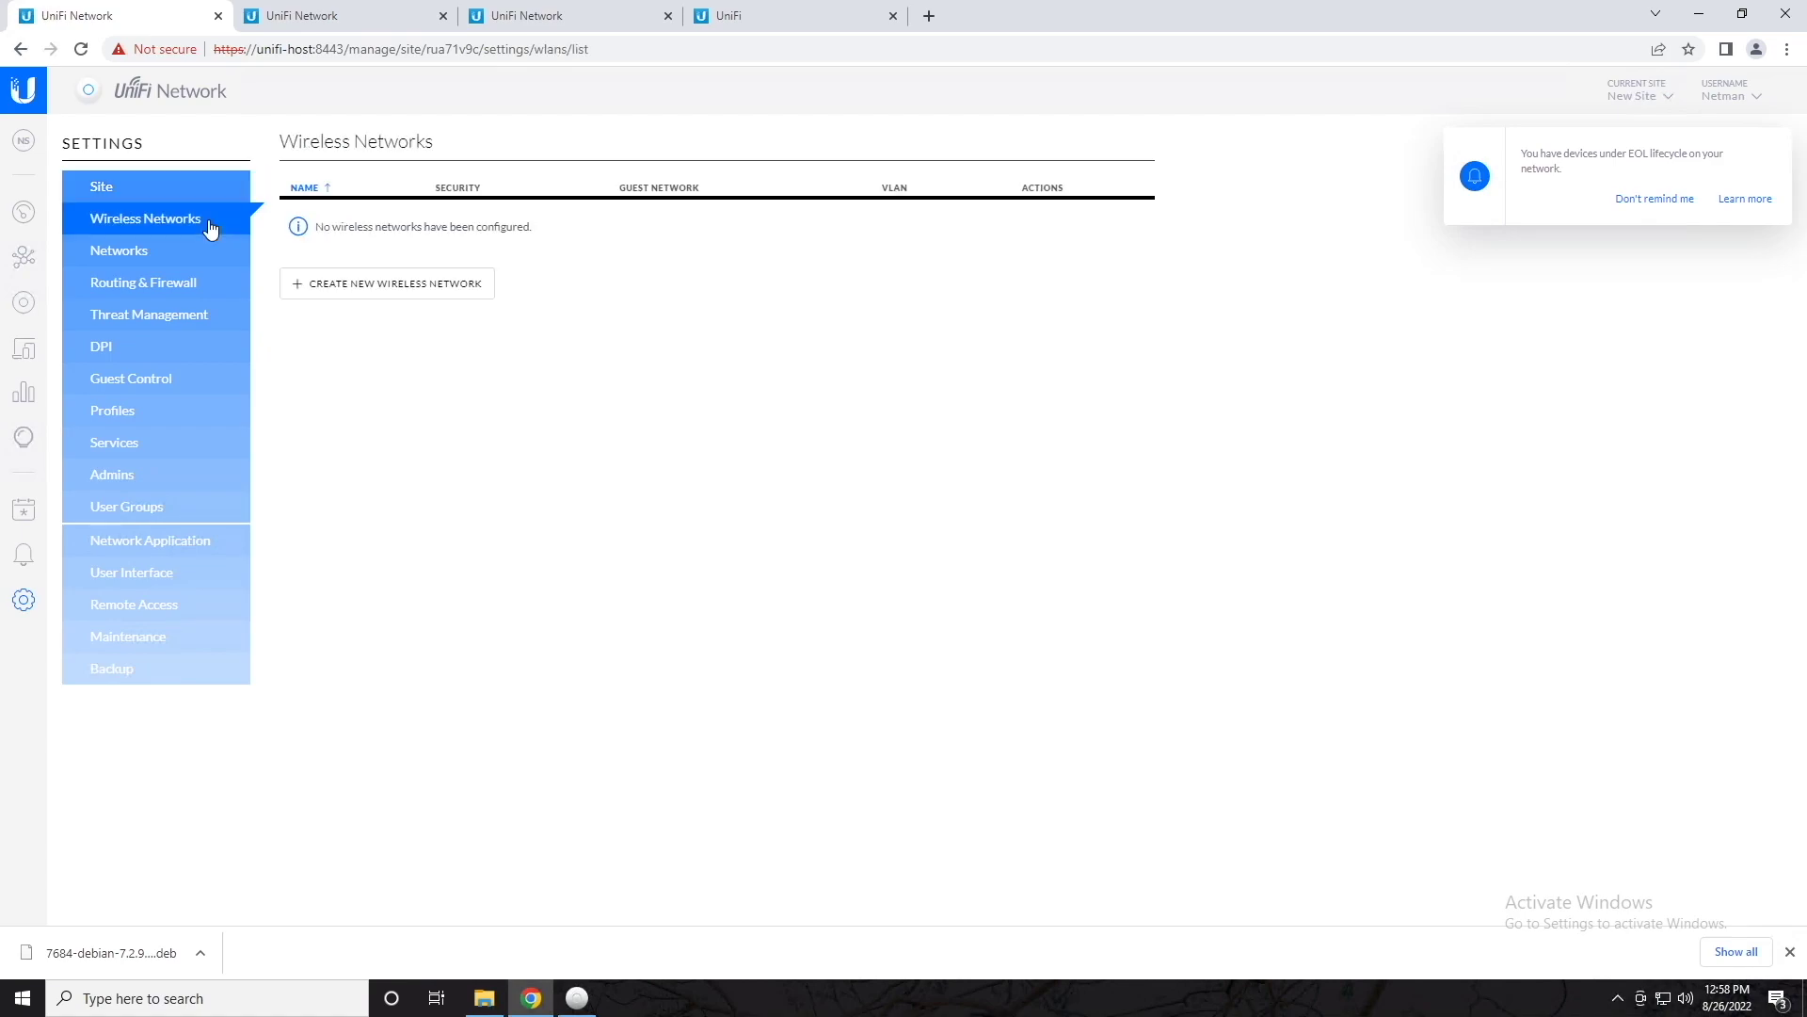
left_click(173, 249)
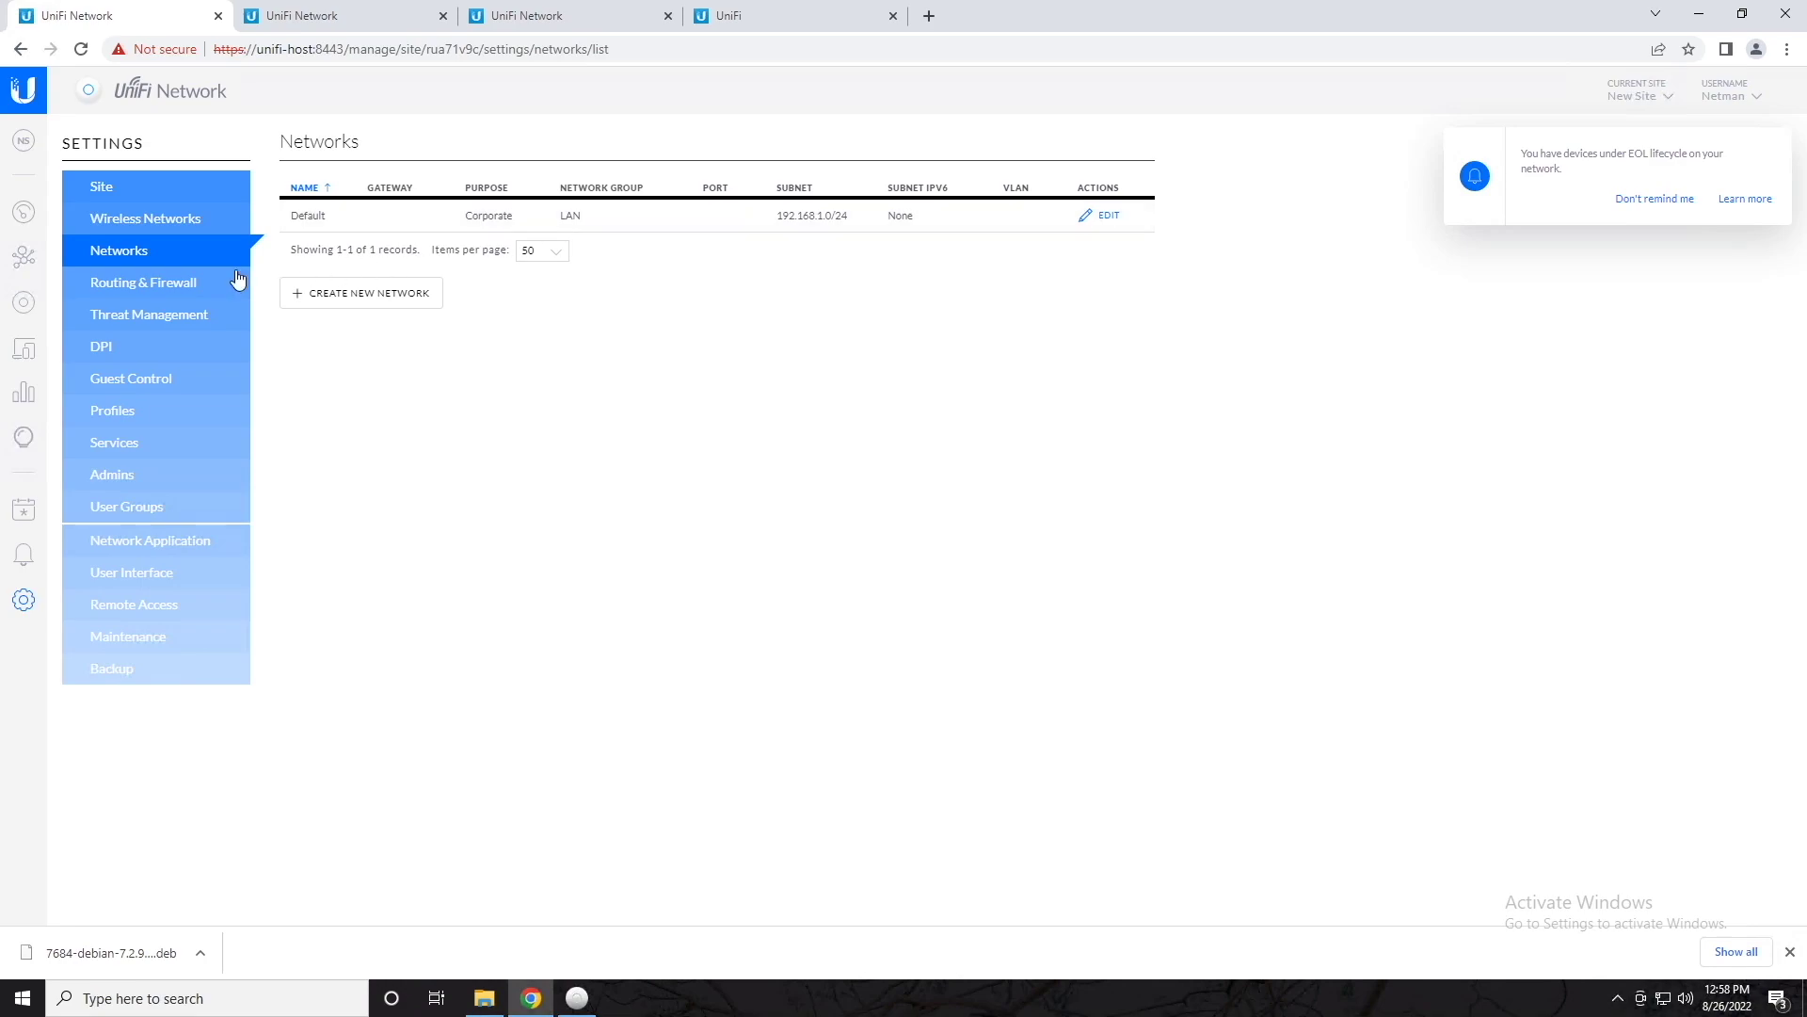
left_click(196, 285)
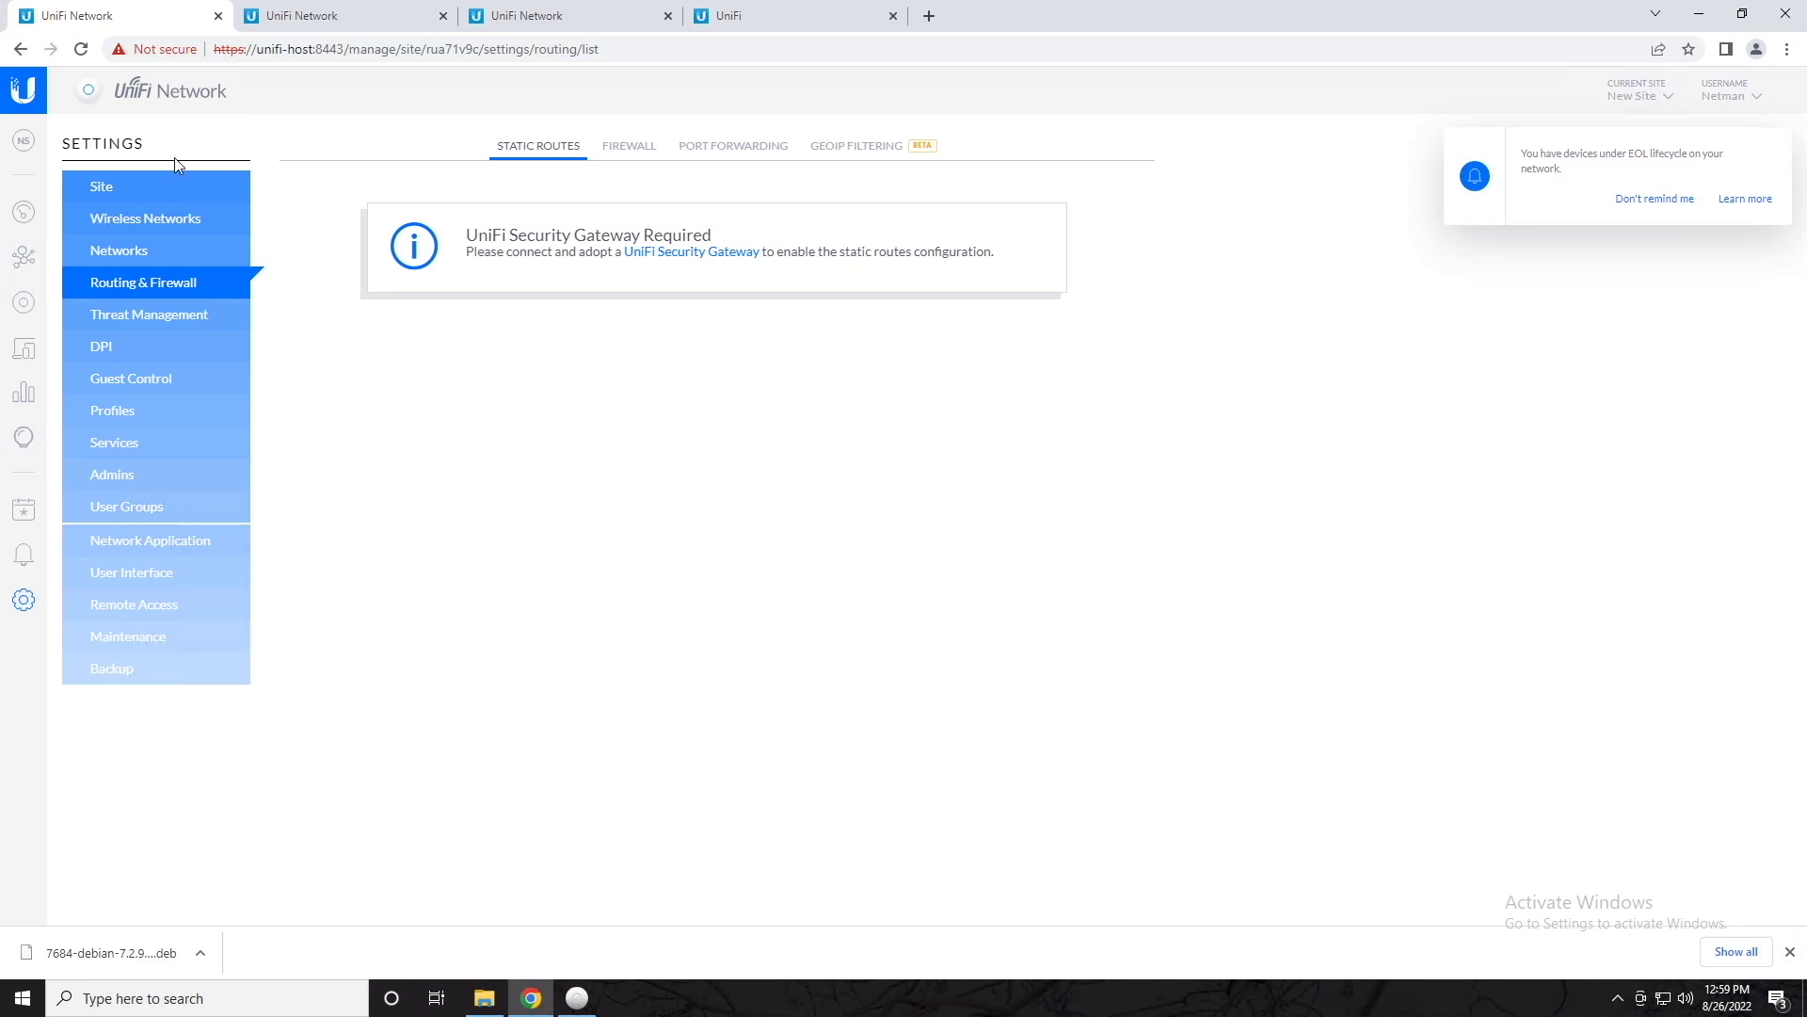
Switch to the older 5.14.23 controller and add a new site named "name"
left_click(542, 18)
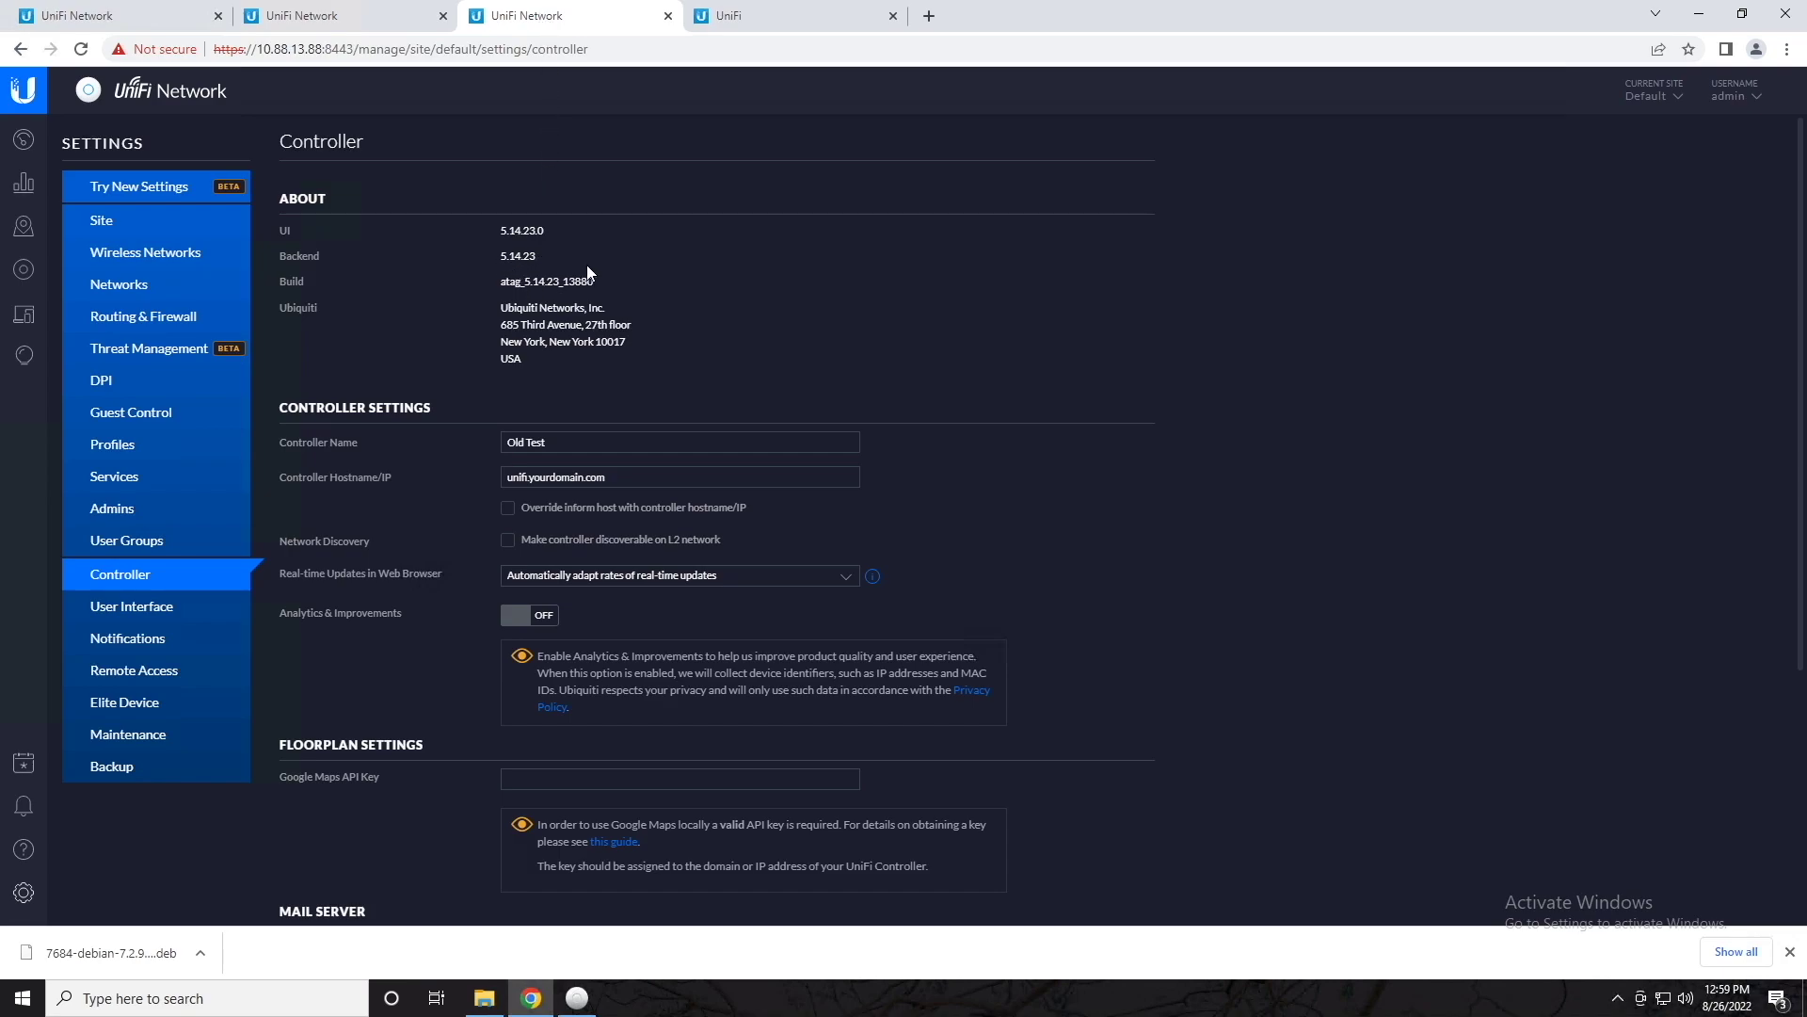
left_click(1657, 98)
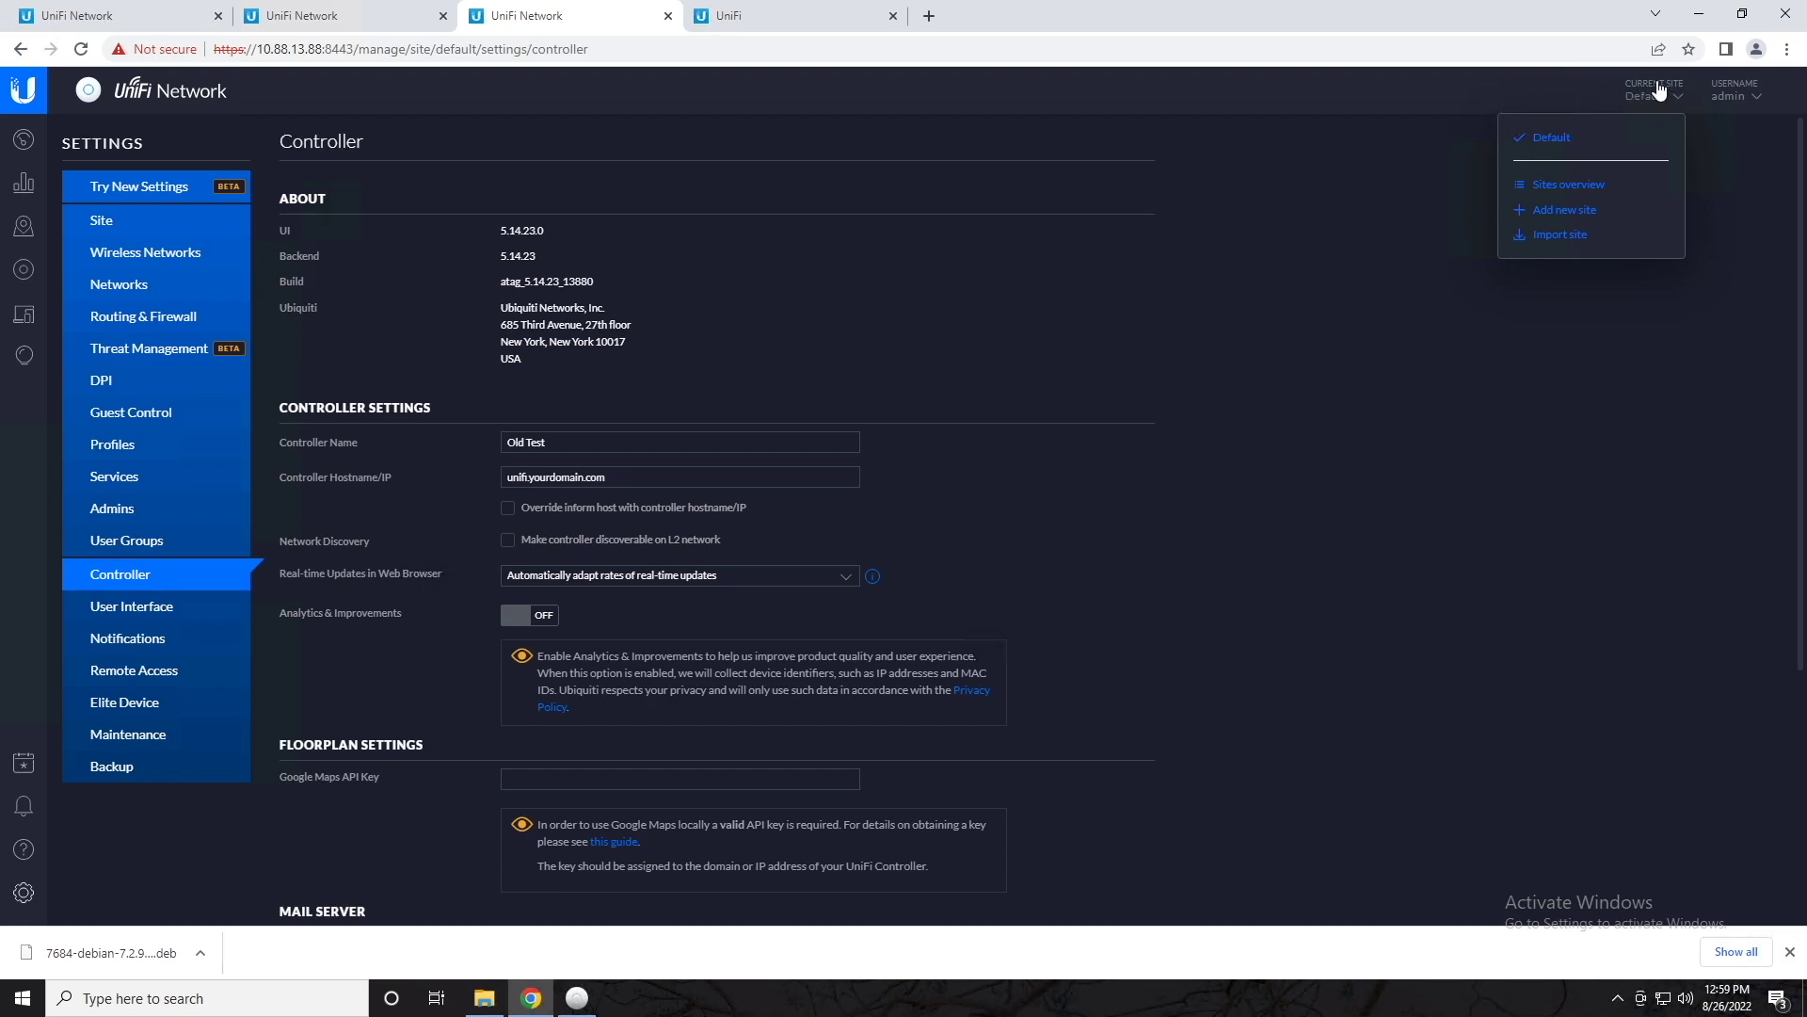
left_click(1653, 104)
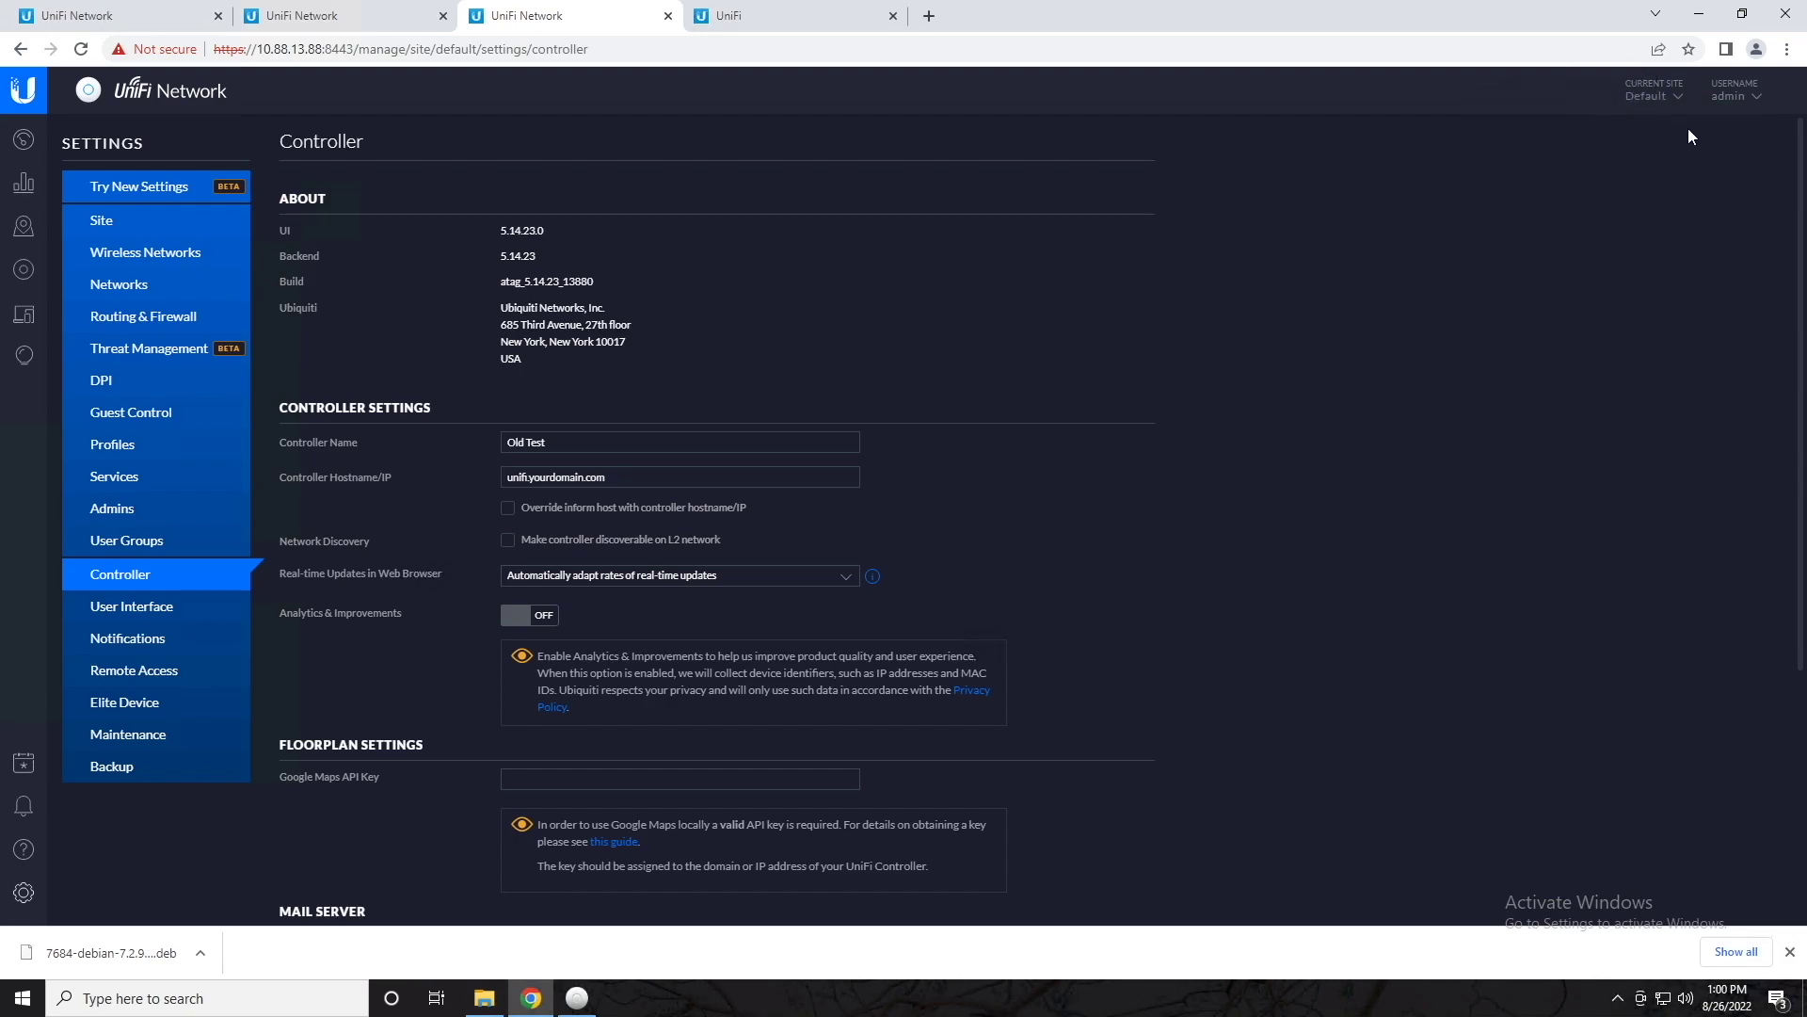
left_click(1678, 99)
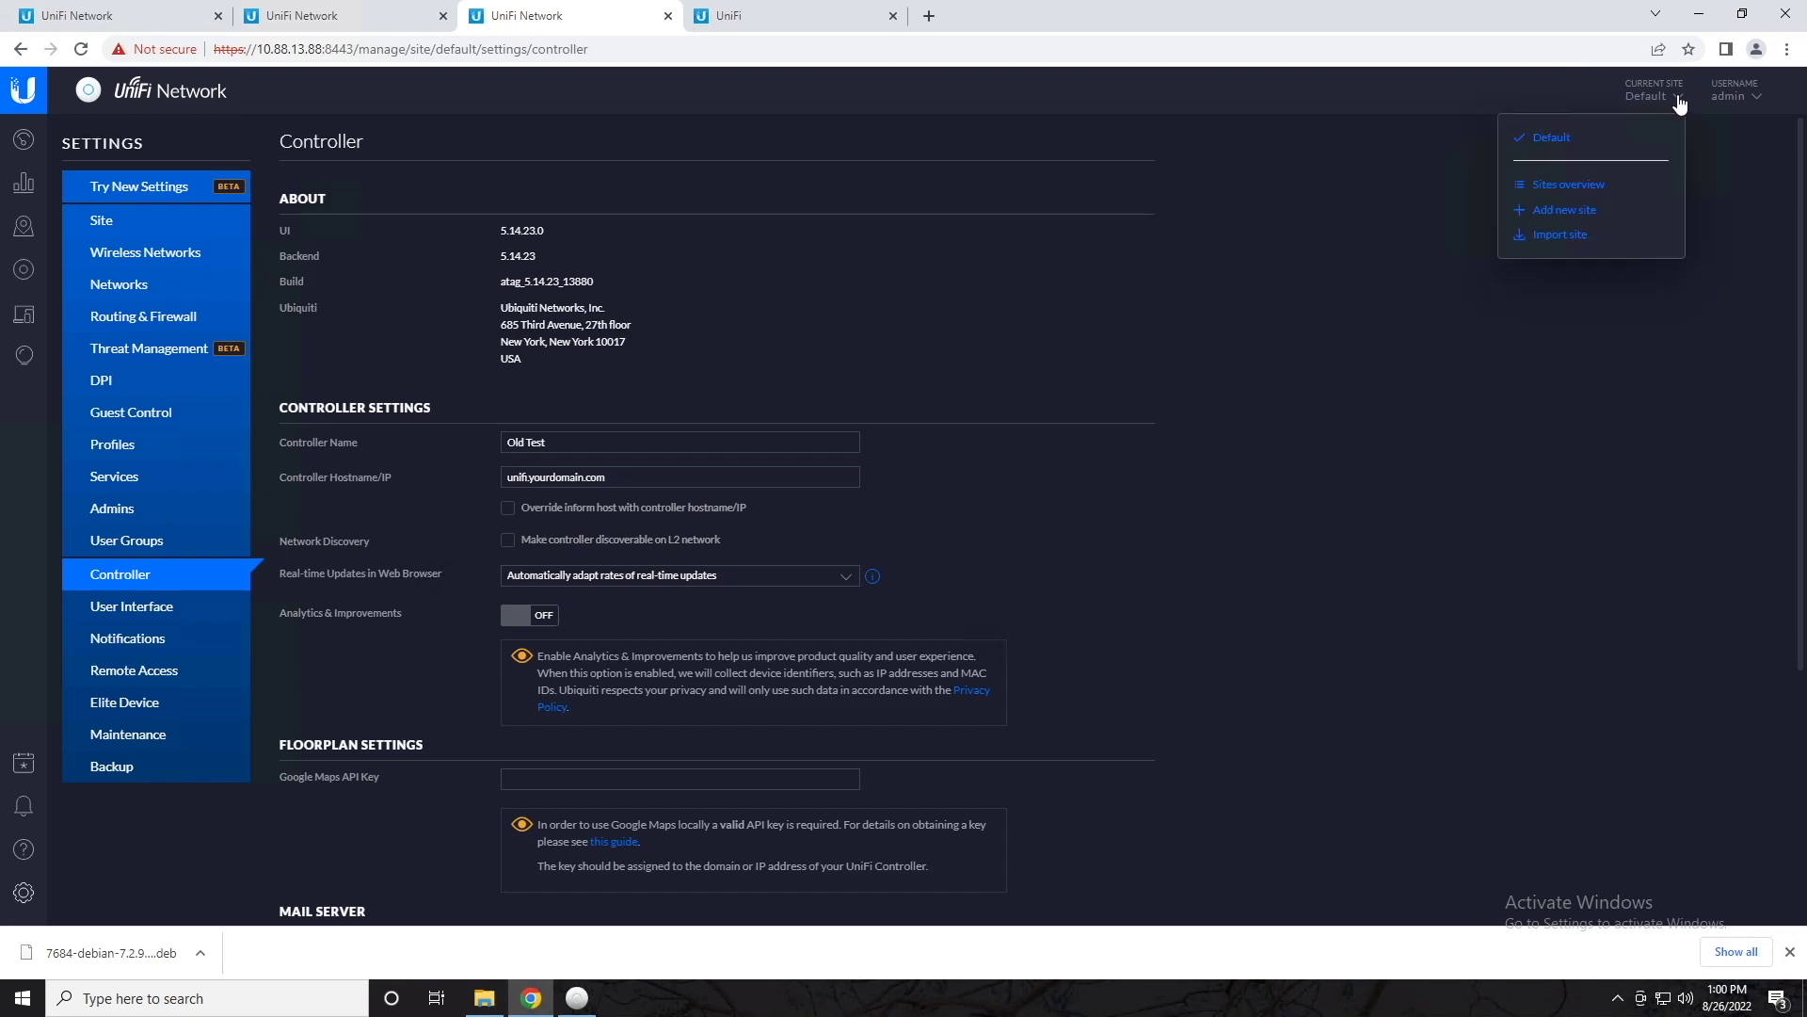
left_click(1563, 210)
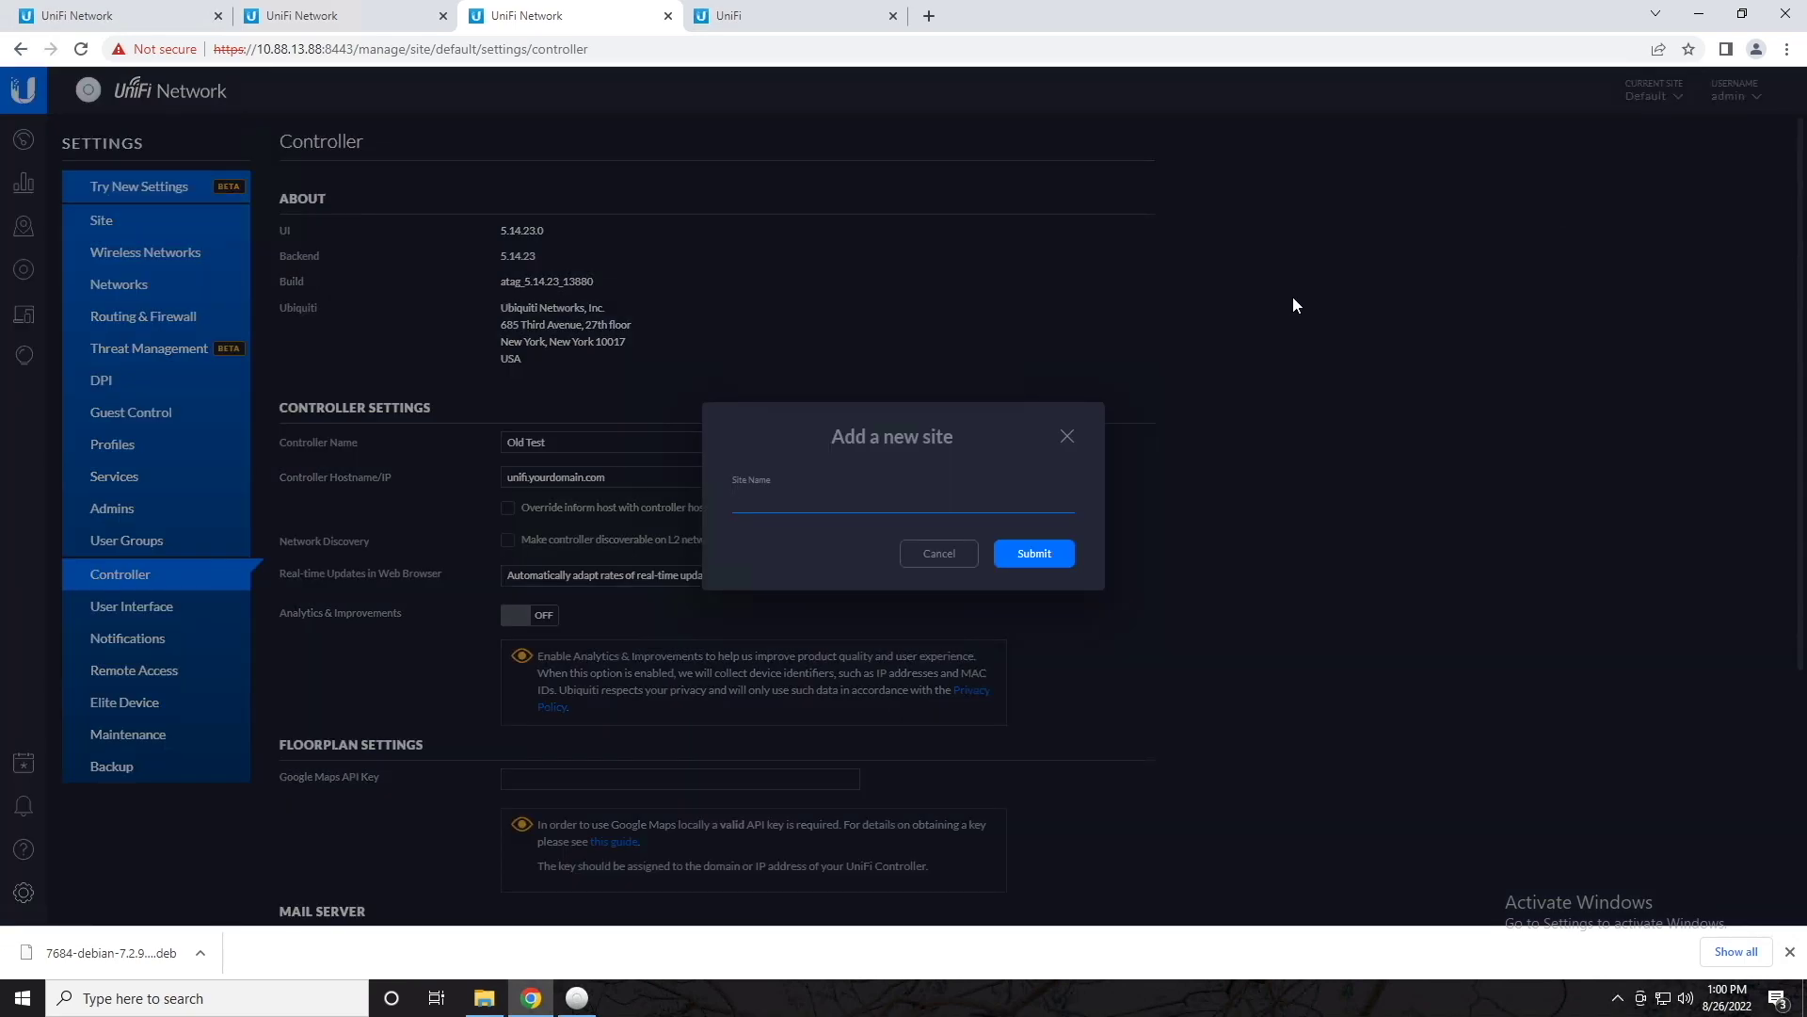
type("name")
key("Return")
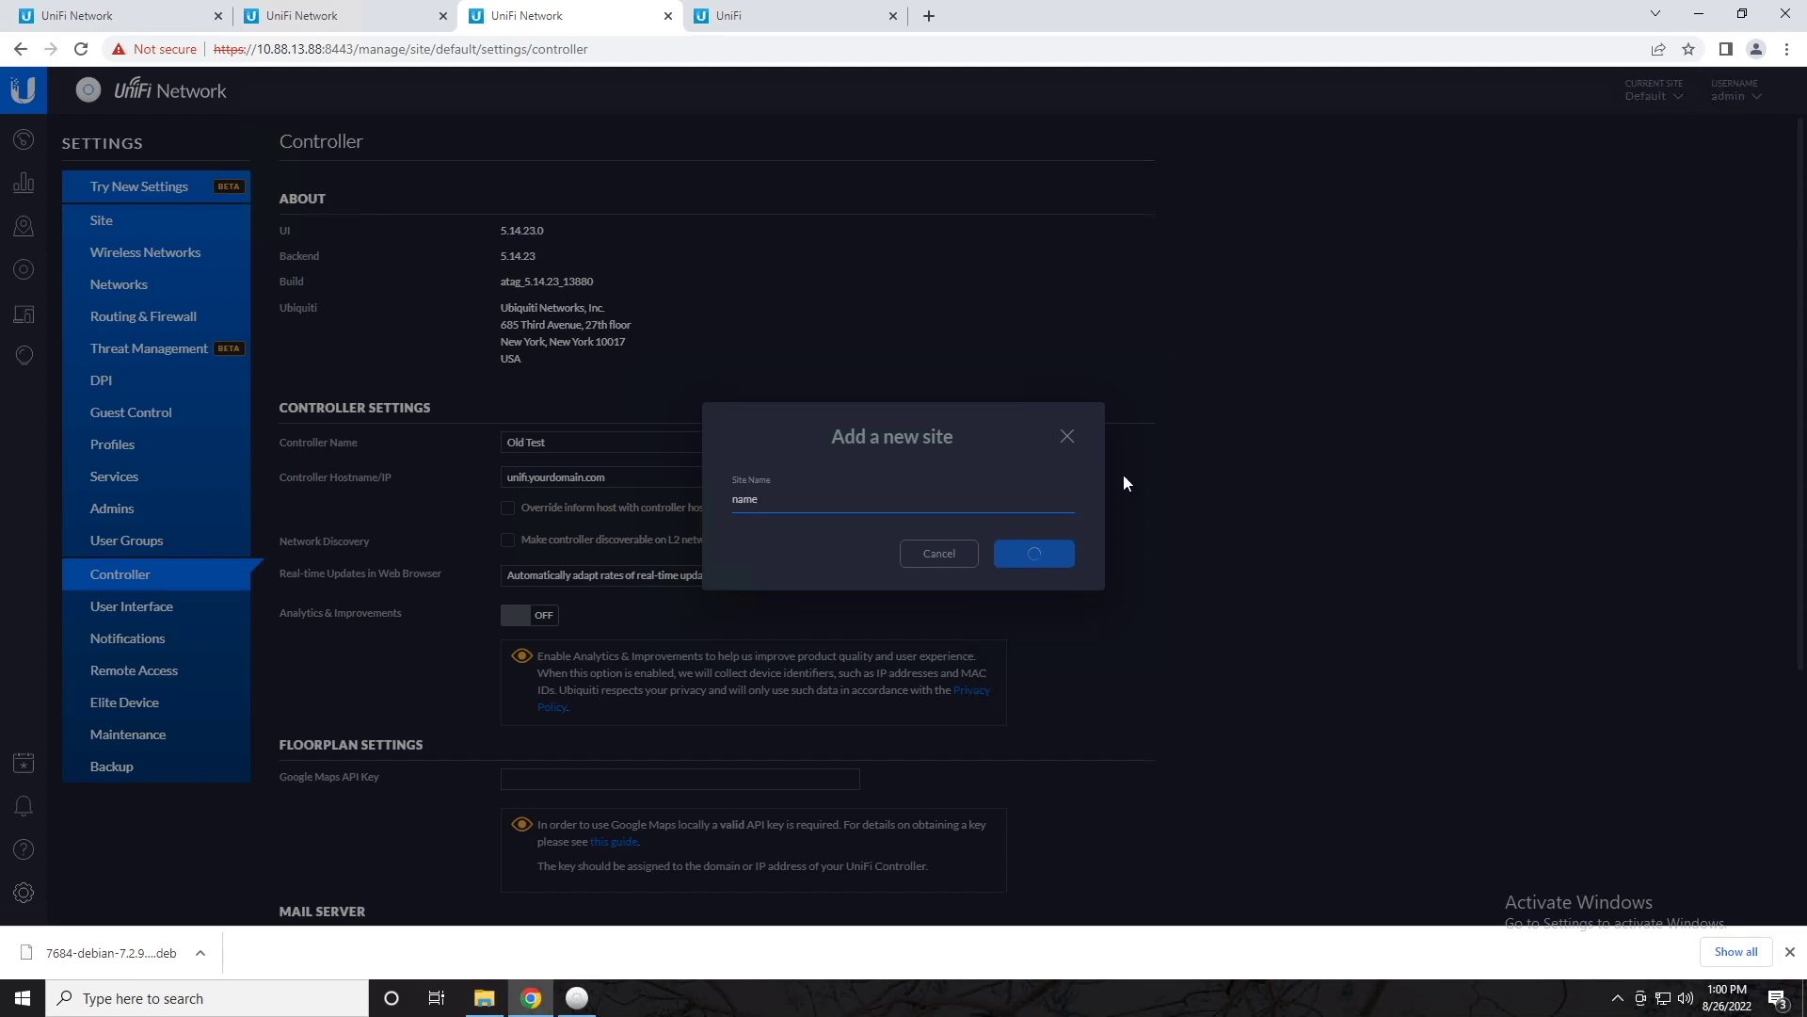
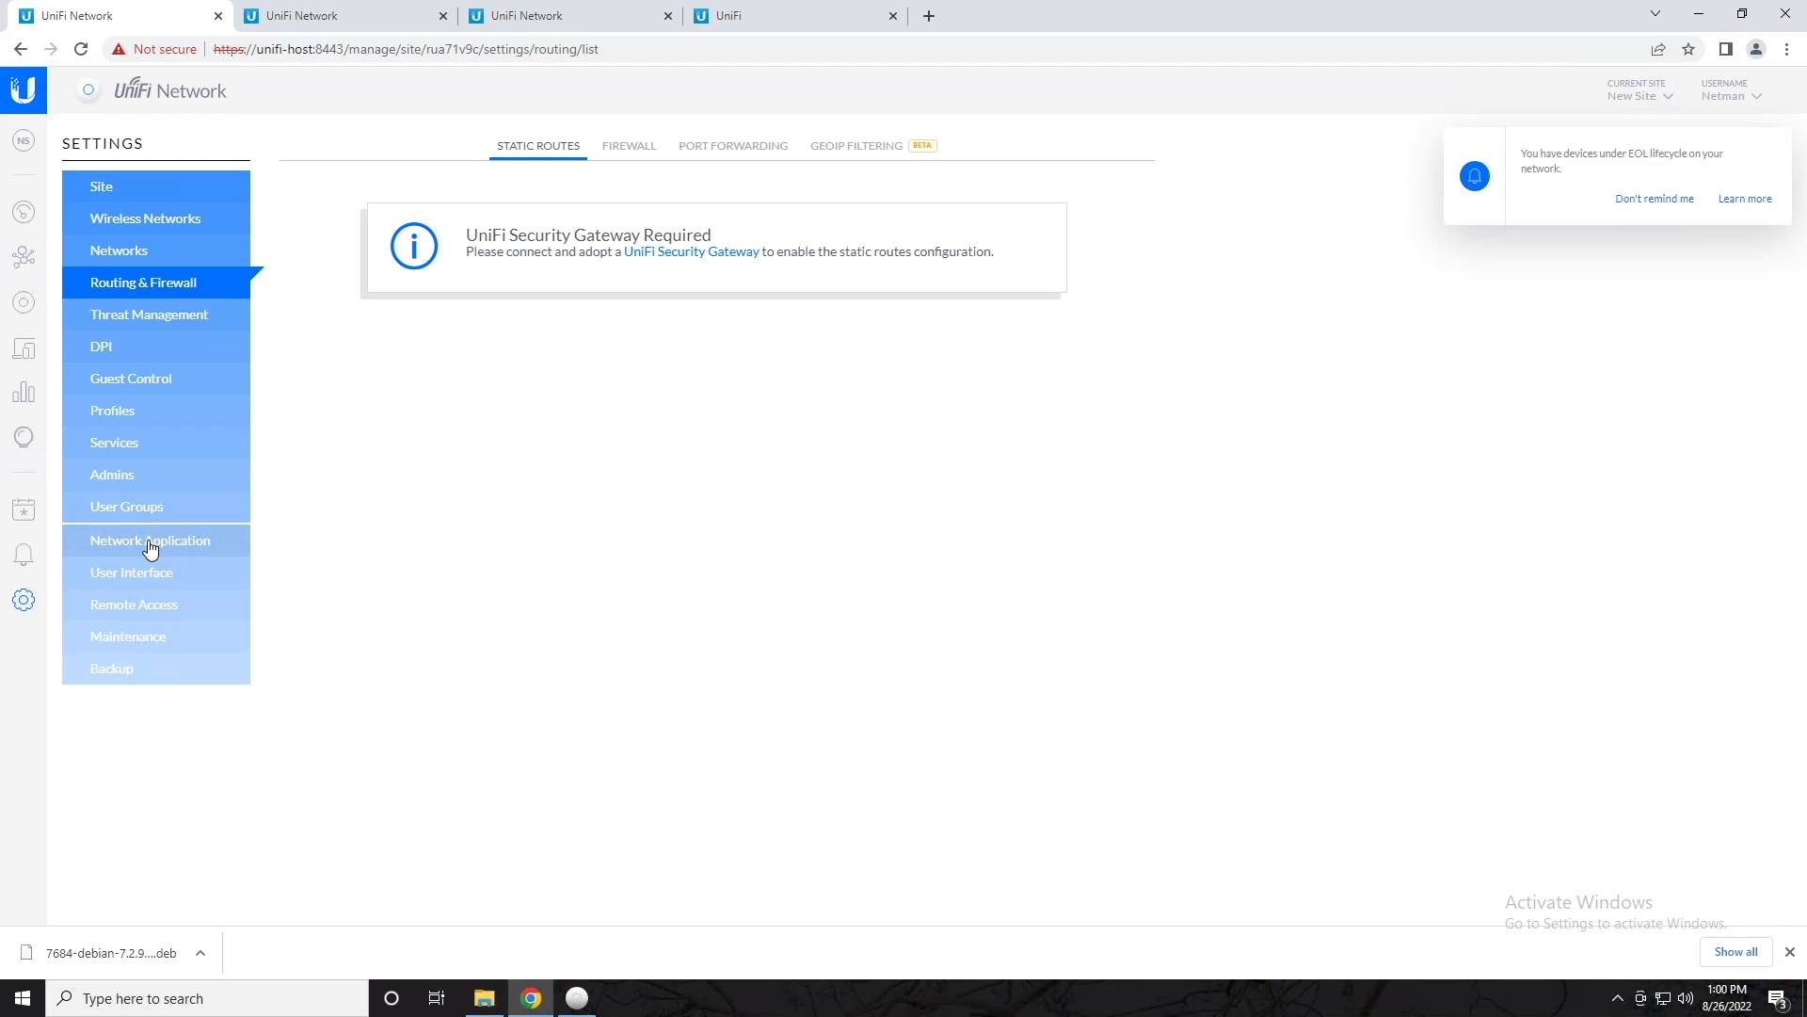
Turn on the New User Interface in New Site's User Interface settings and apply the changes
left_click(132, 573)
left_click(595, 521)
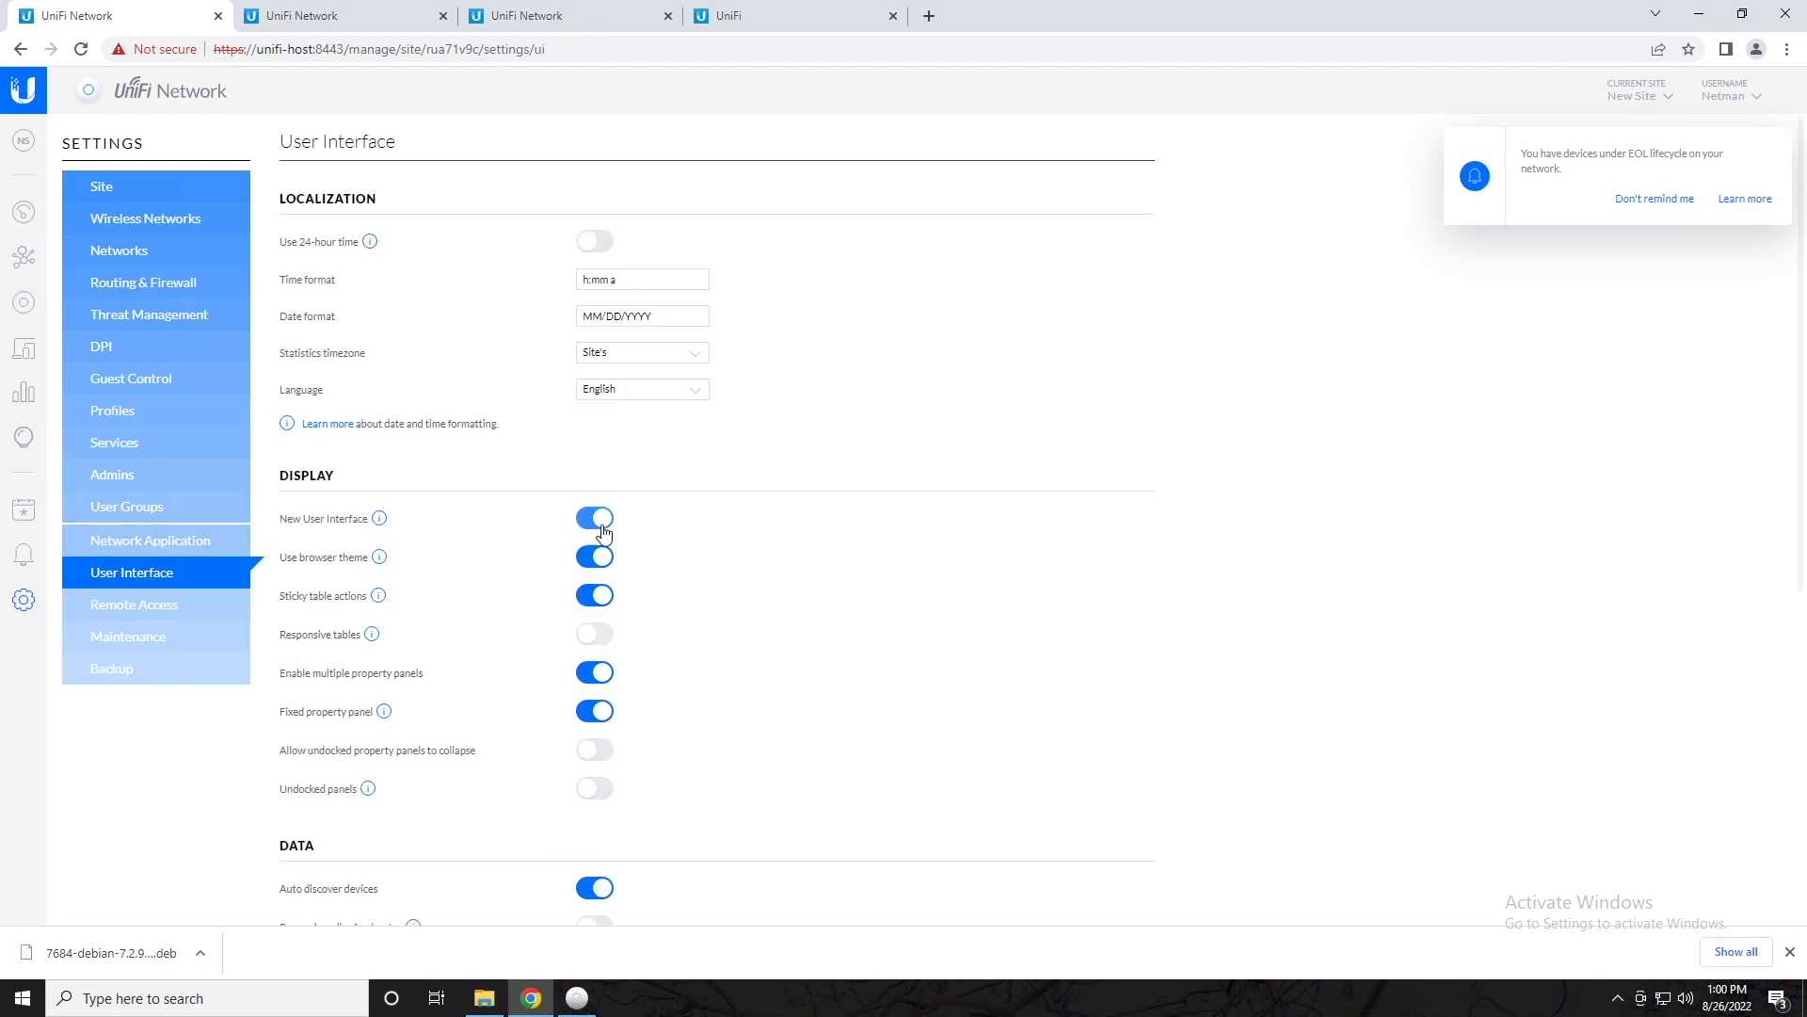
scroll(1015, 598, "down", 1)
scroll(1015, 597, "down", 5)
left_click(362, 895)
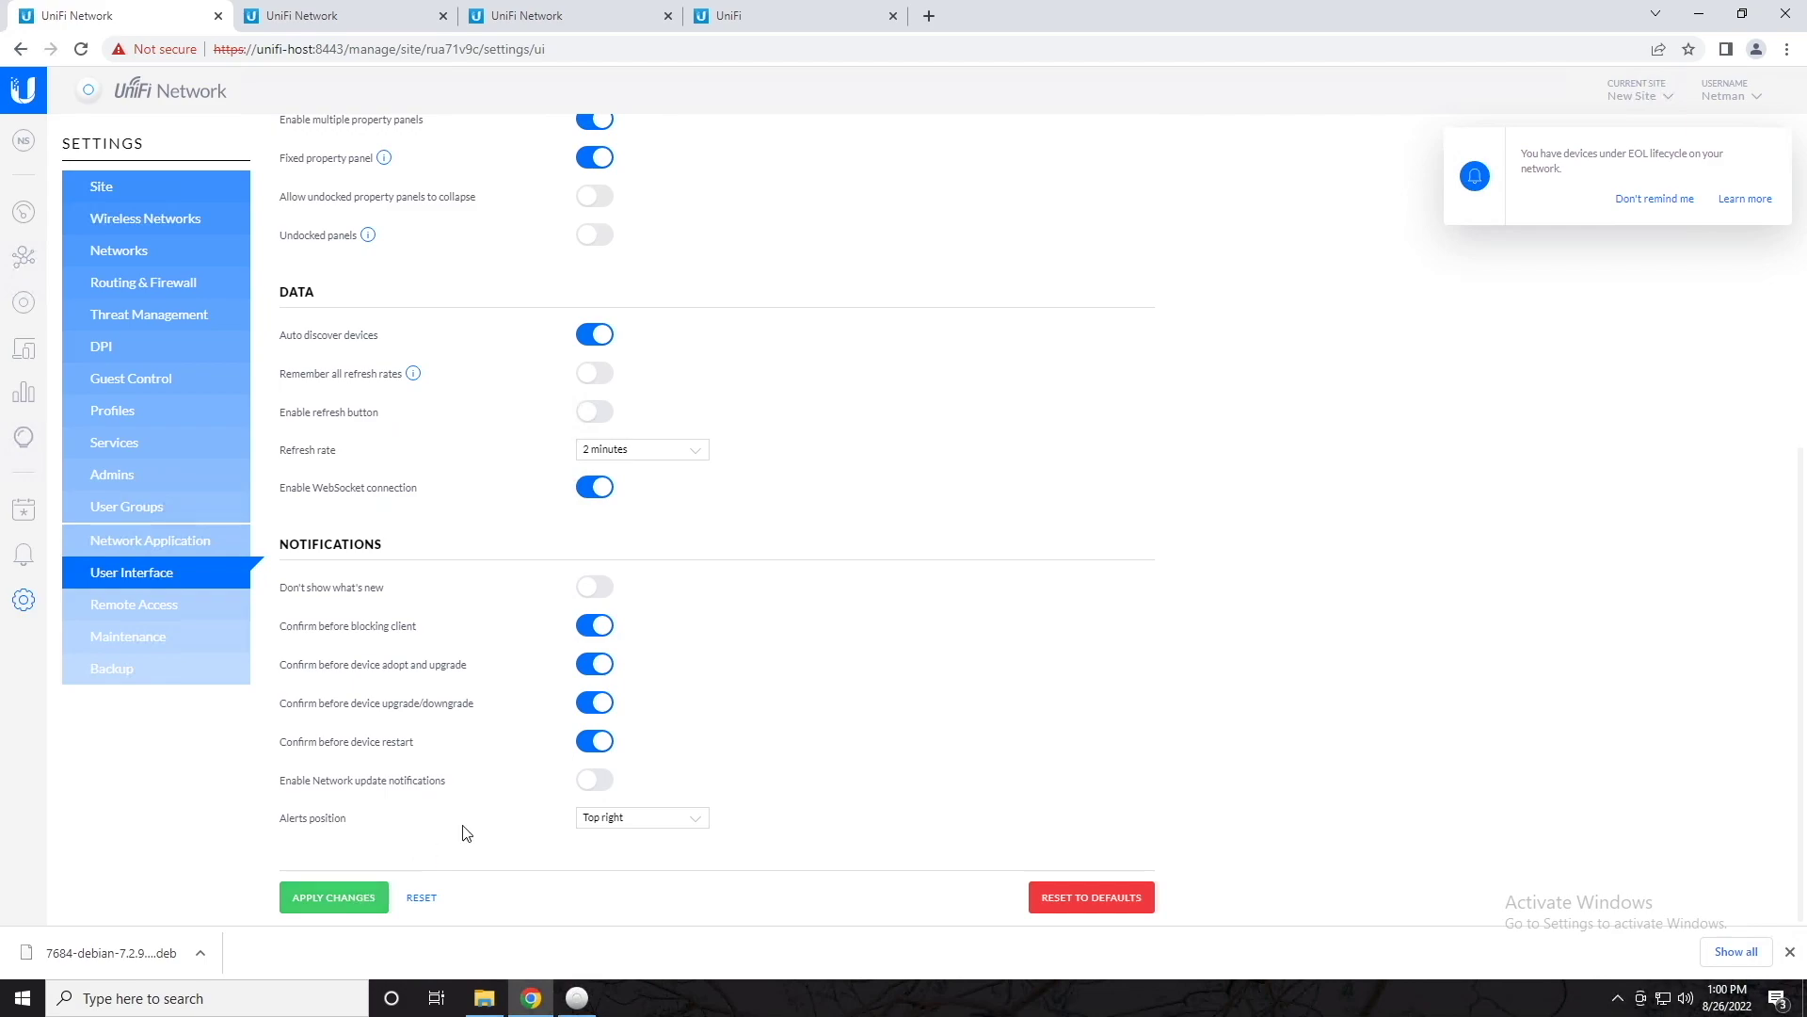
Open New Site's System settings and read the explanation of Multi-Site Management
left_click(132, 531)
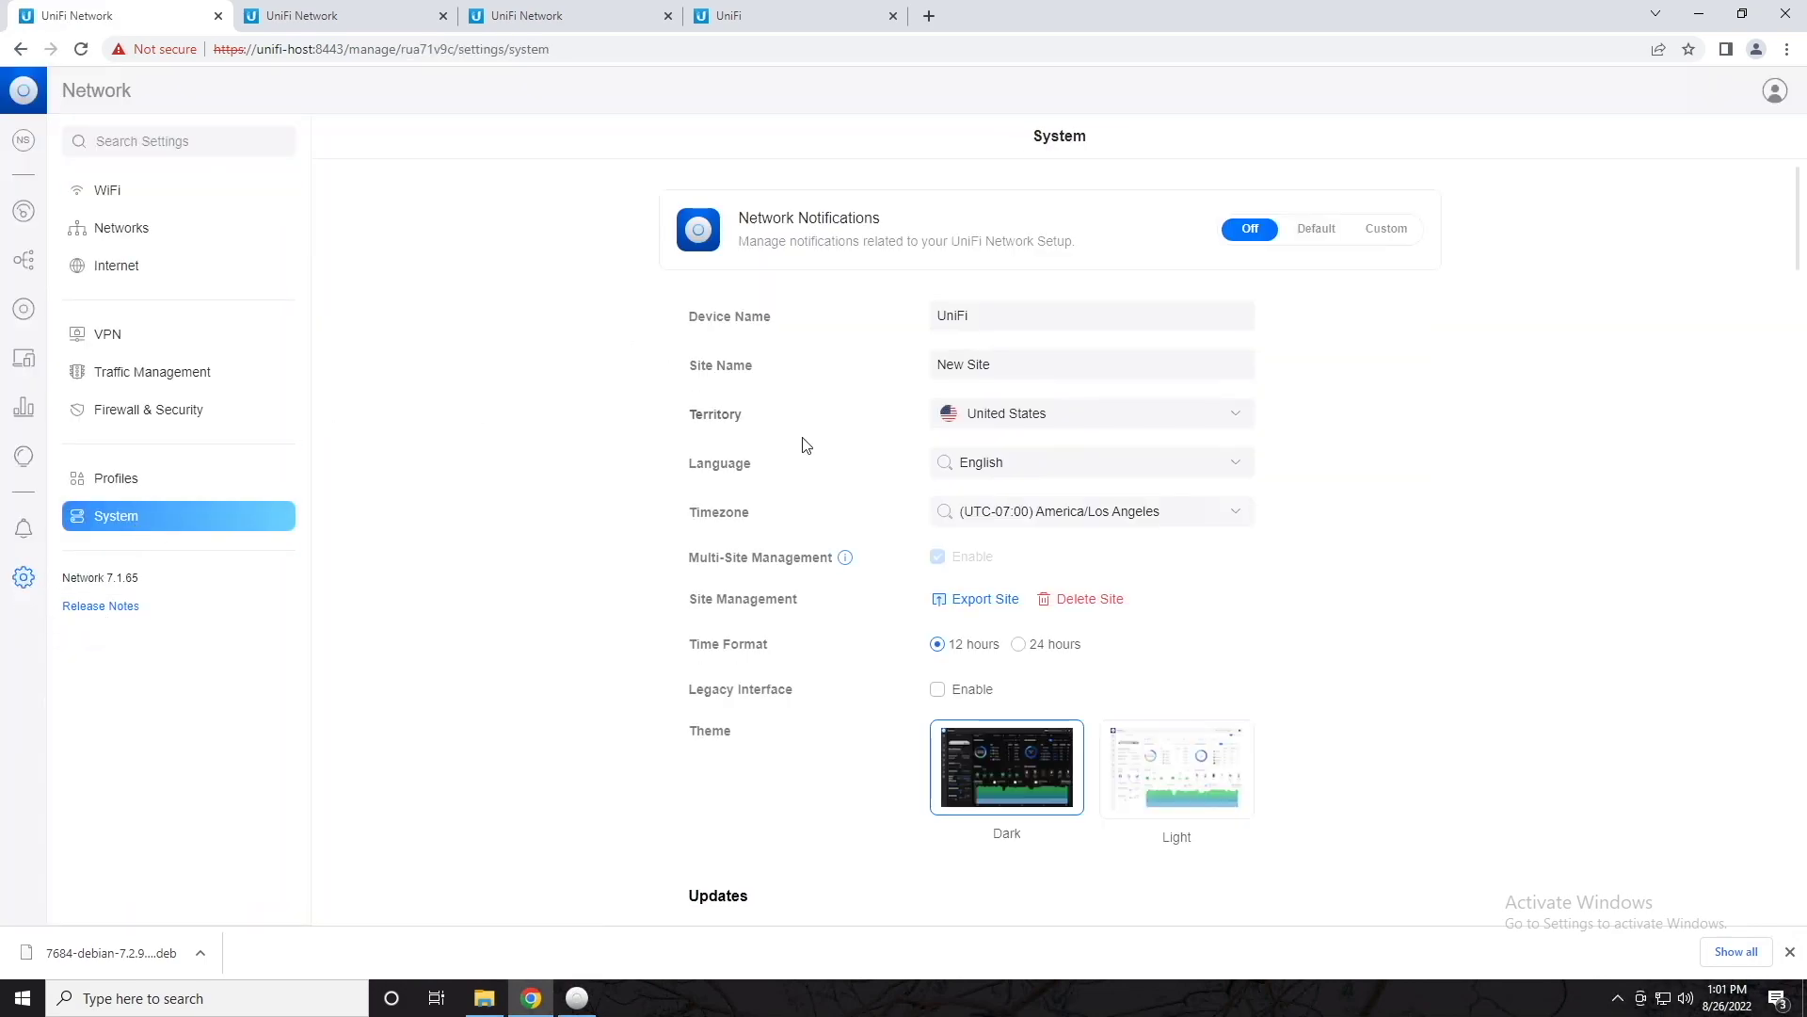
mouse_move(844, 561)
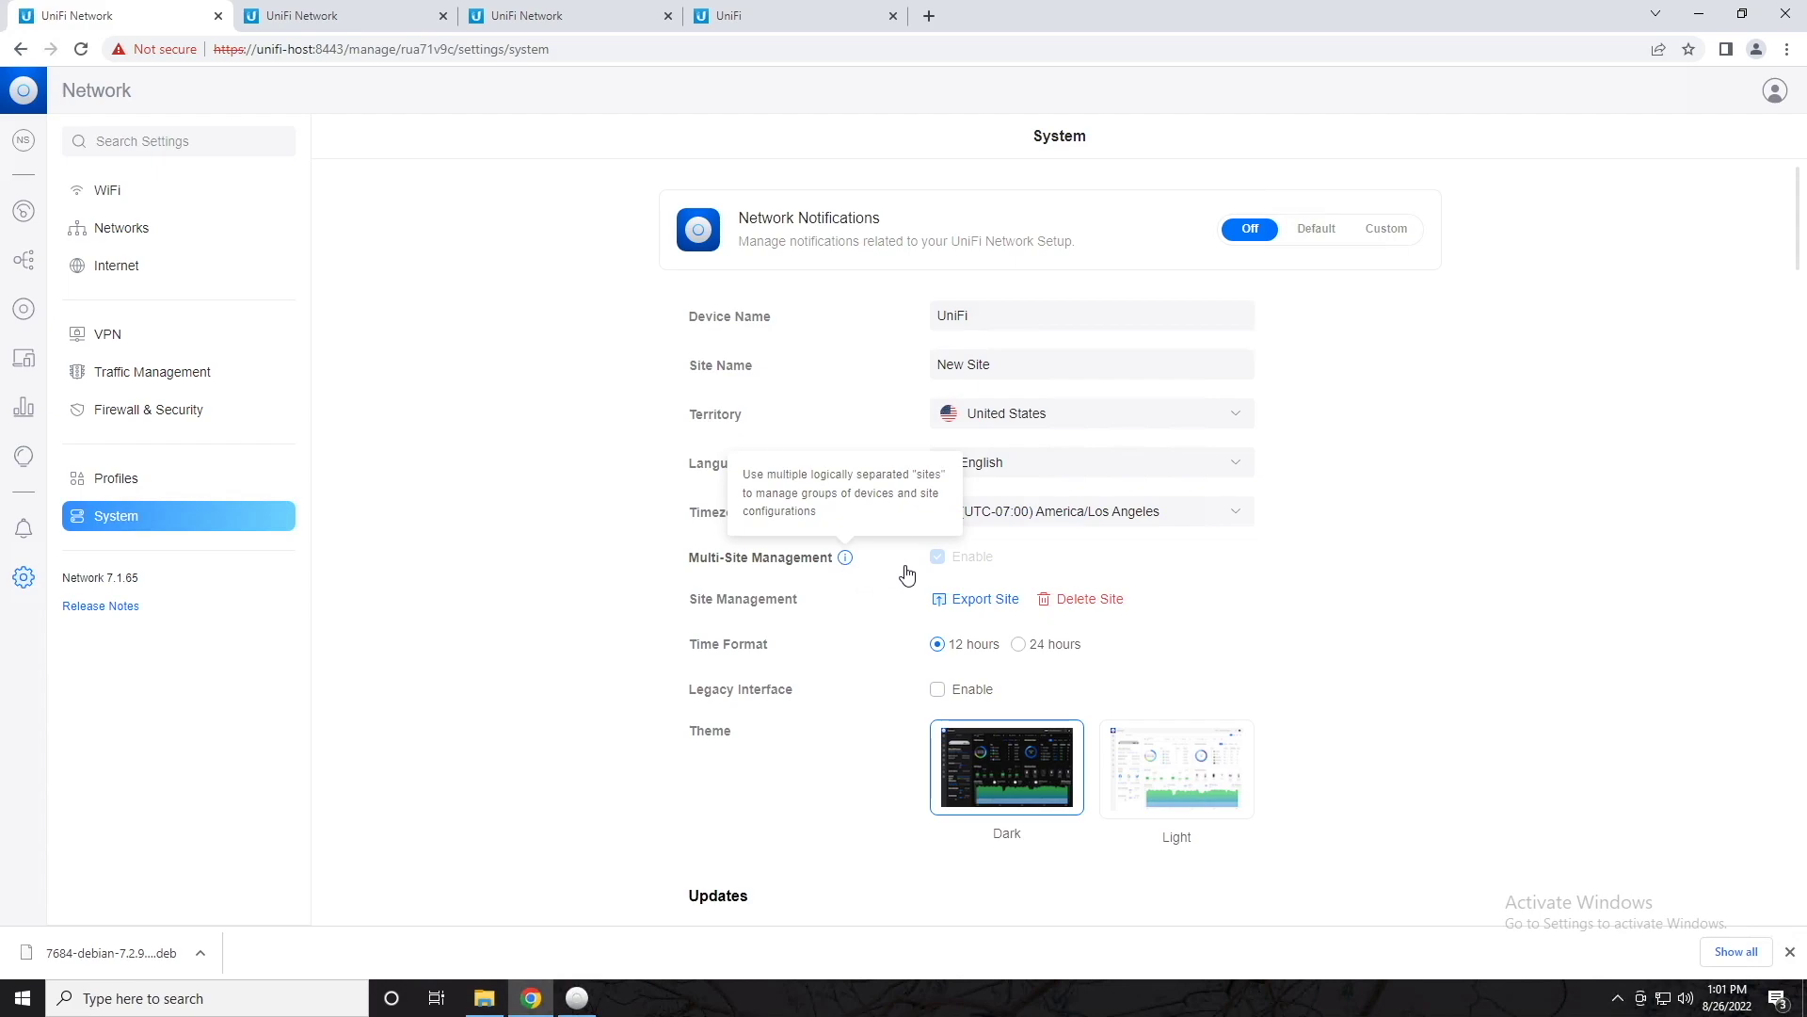
Switch to the 6.4.54 controller and open the Application Configuration section of its System settings
mouse_move(936, 568)
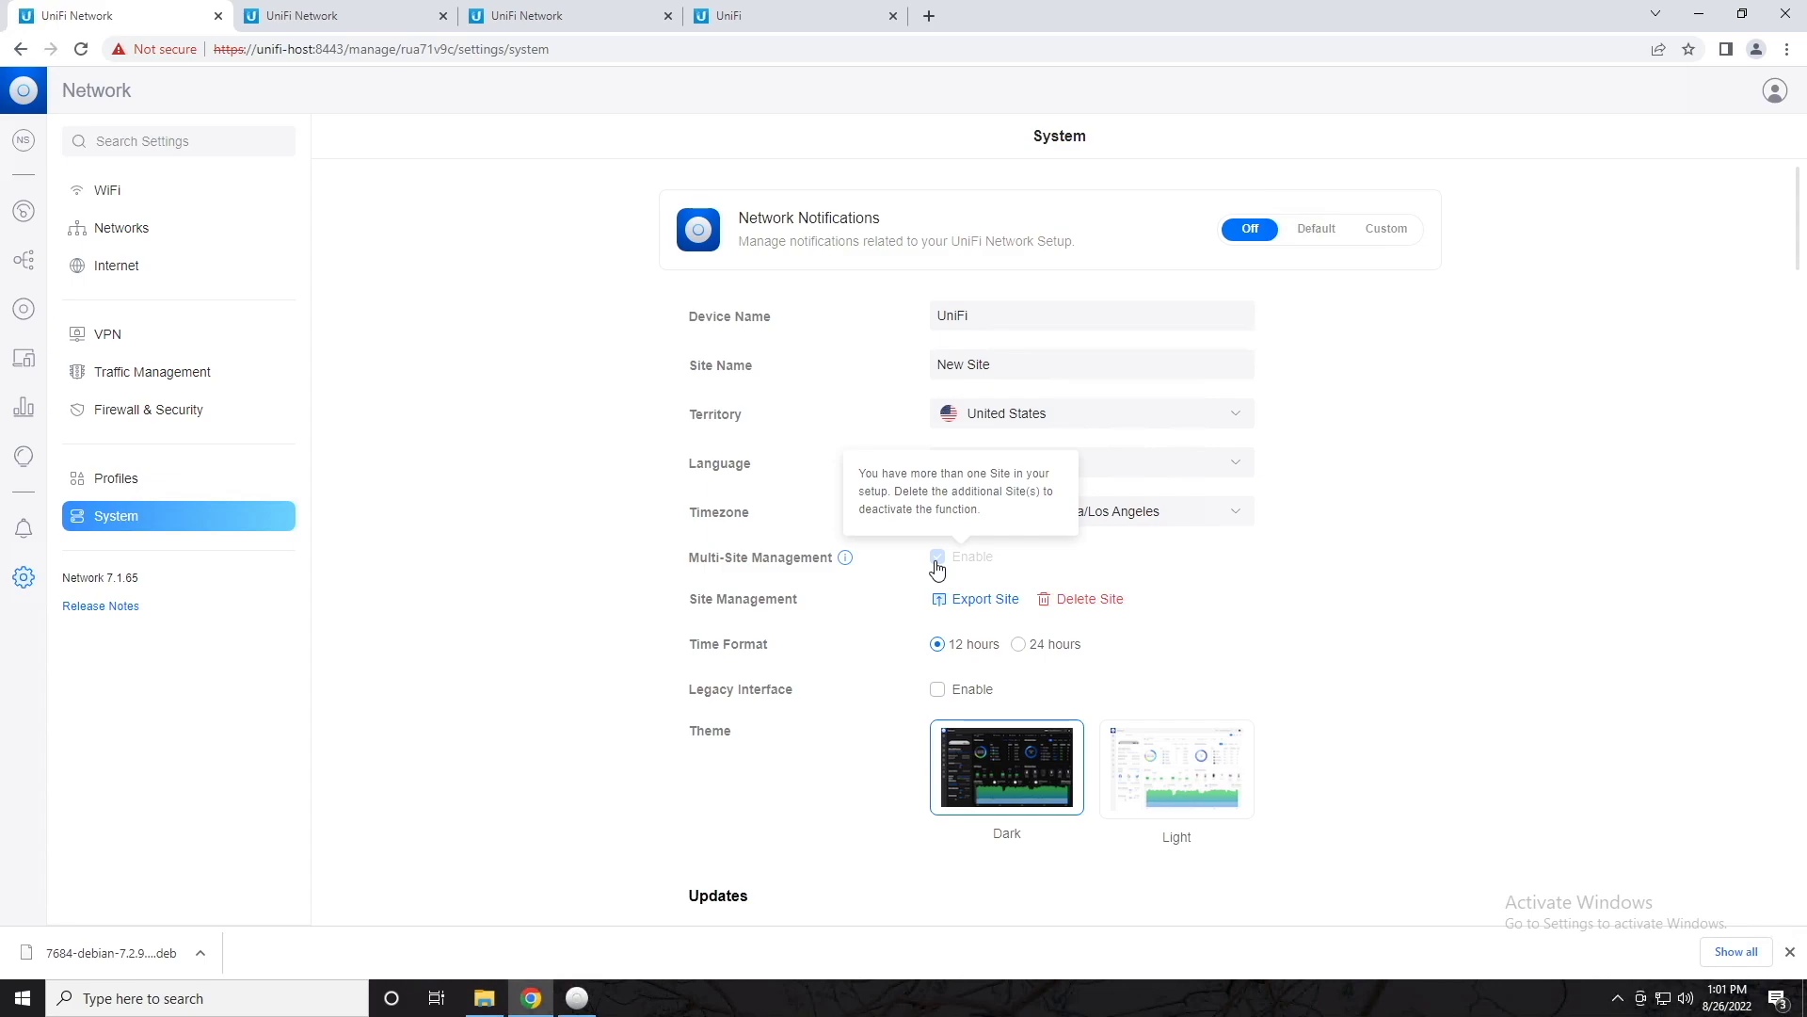
left_click(381, 21)
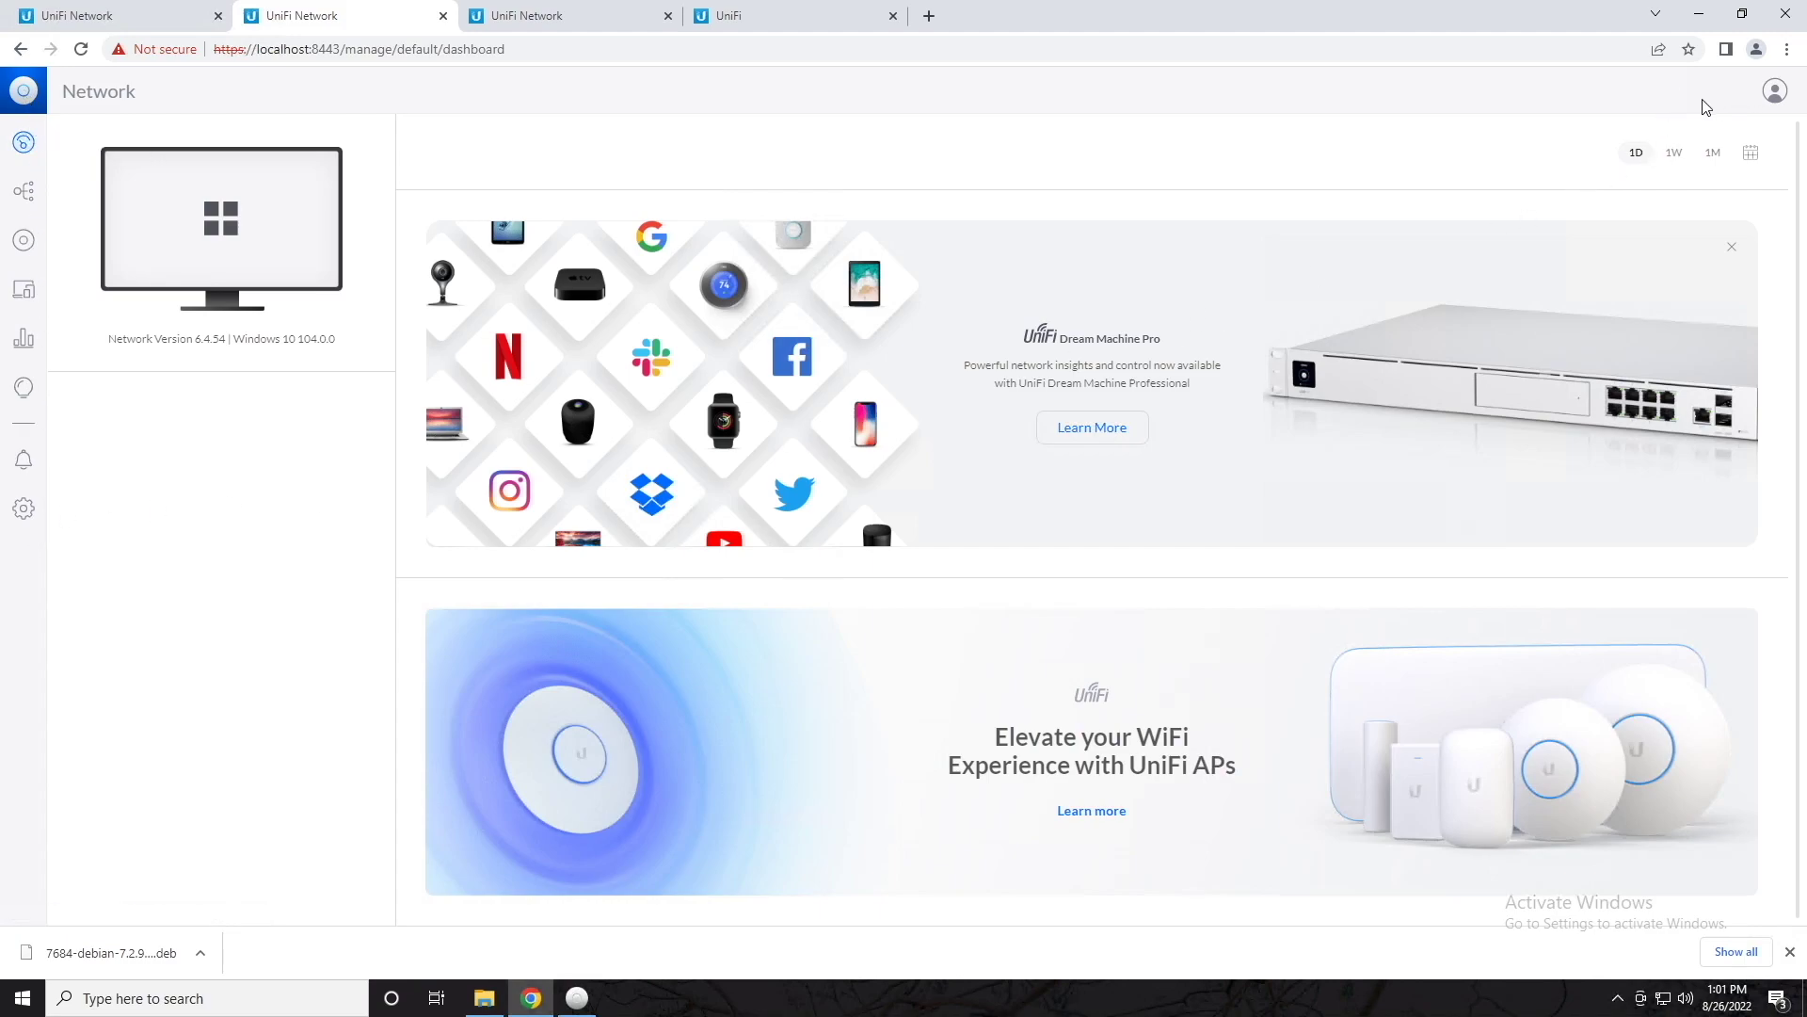
left_click(24, 511)
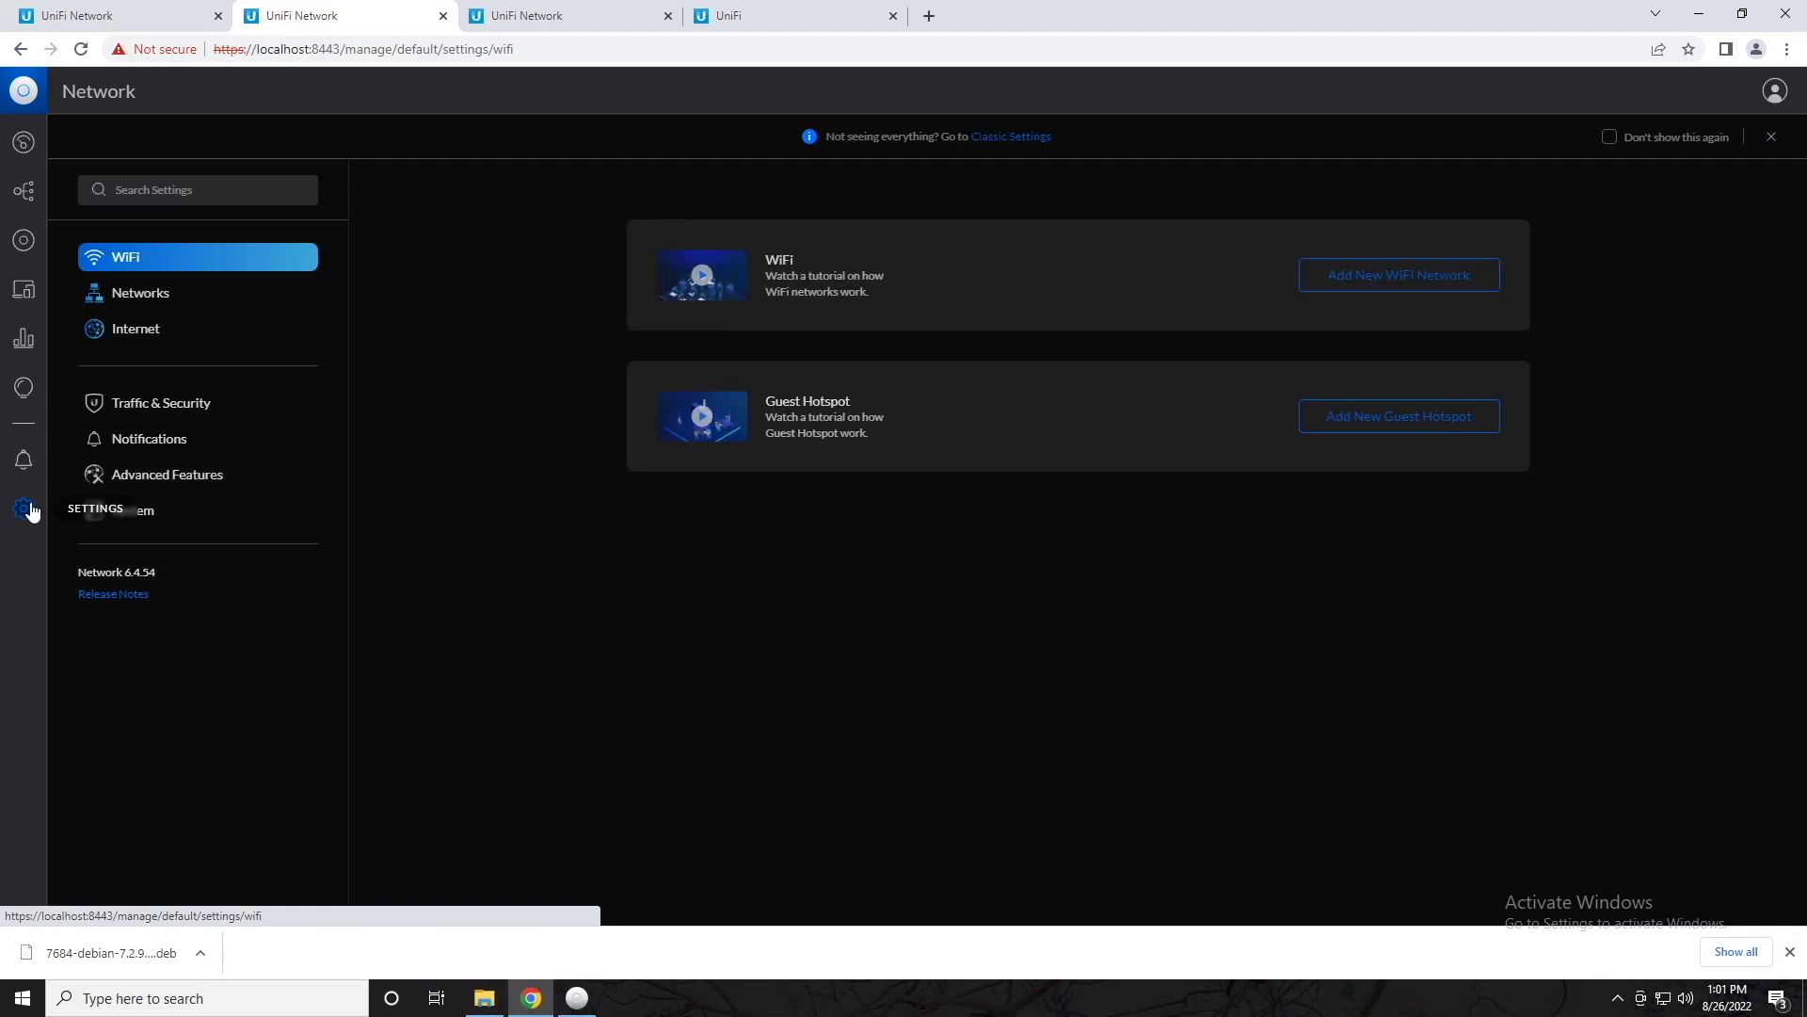
left_click(131, 518)
scroll(749, 496, "down", 3)
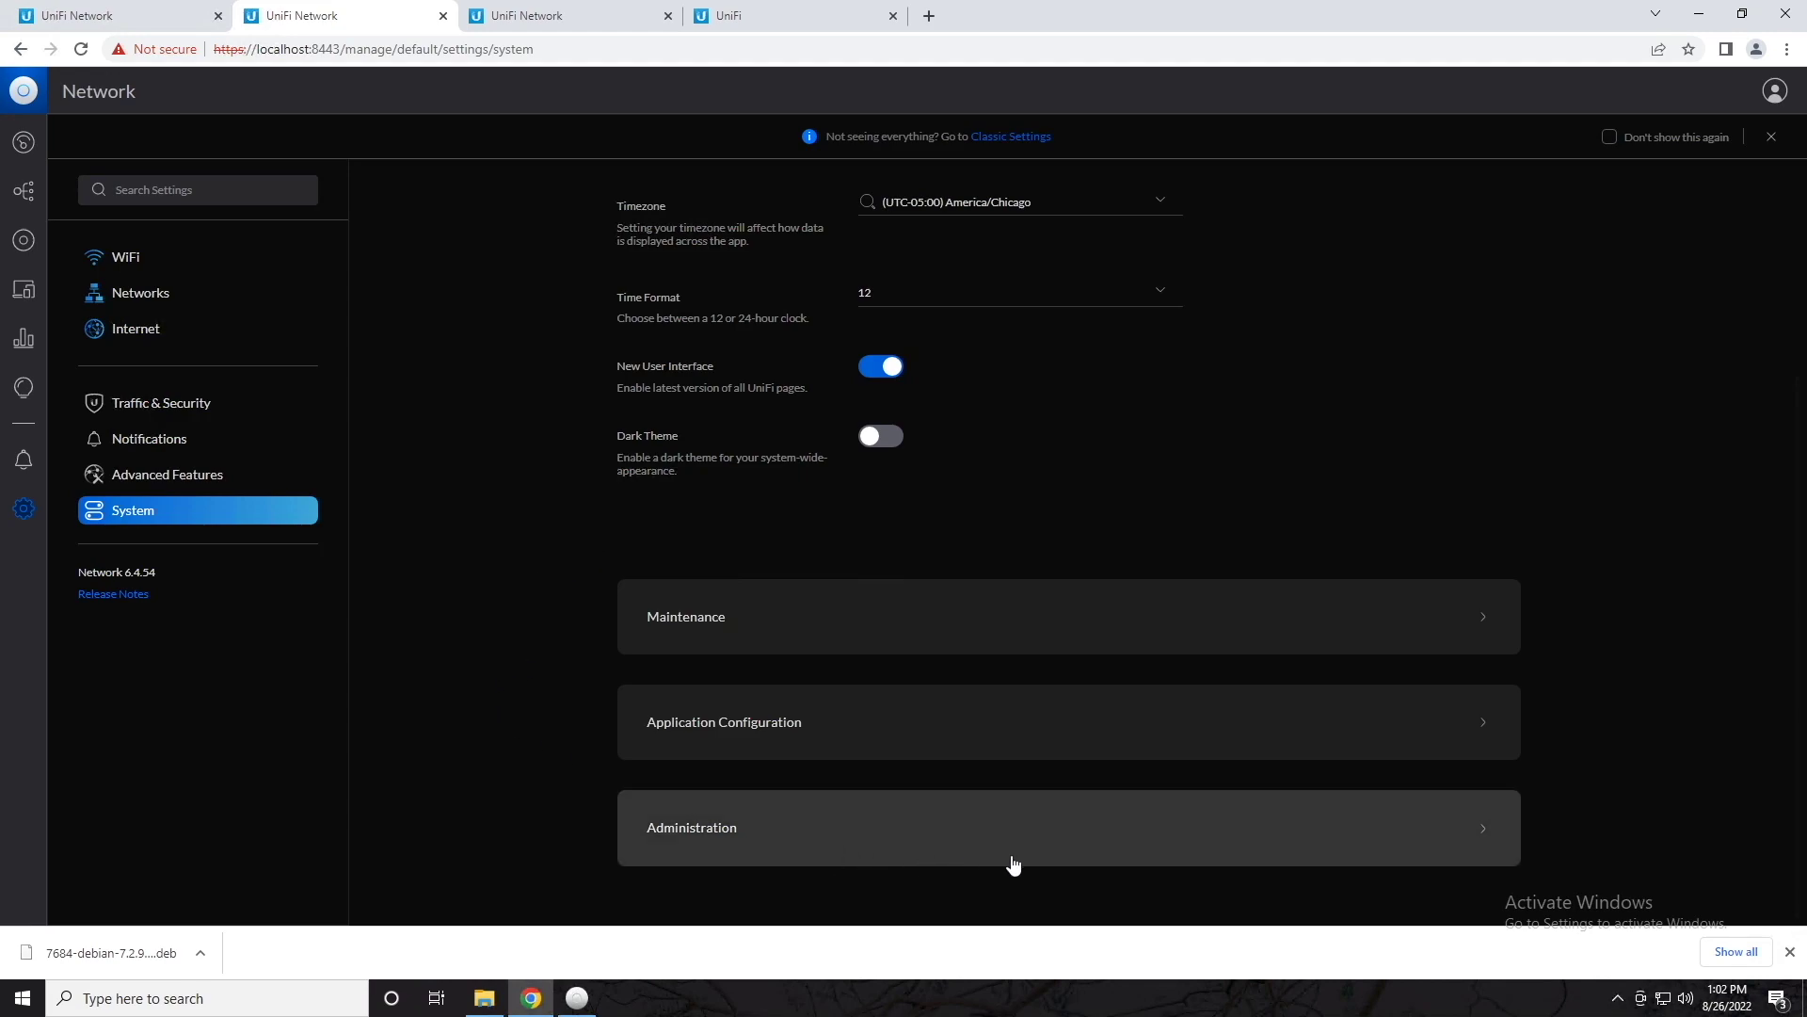
left_click(815, 735)
scroll(815, 738, "down", 5)
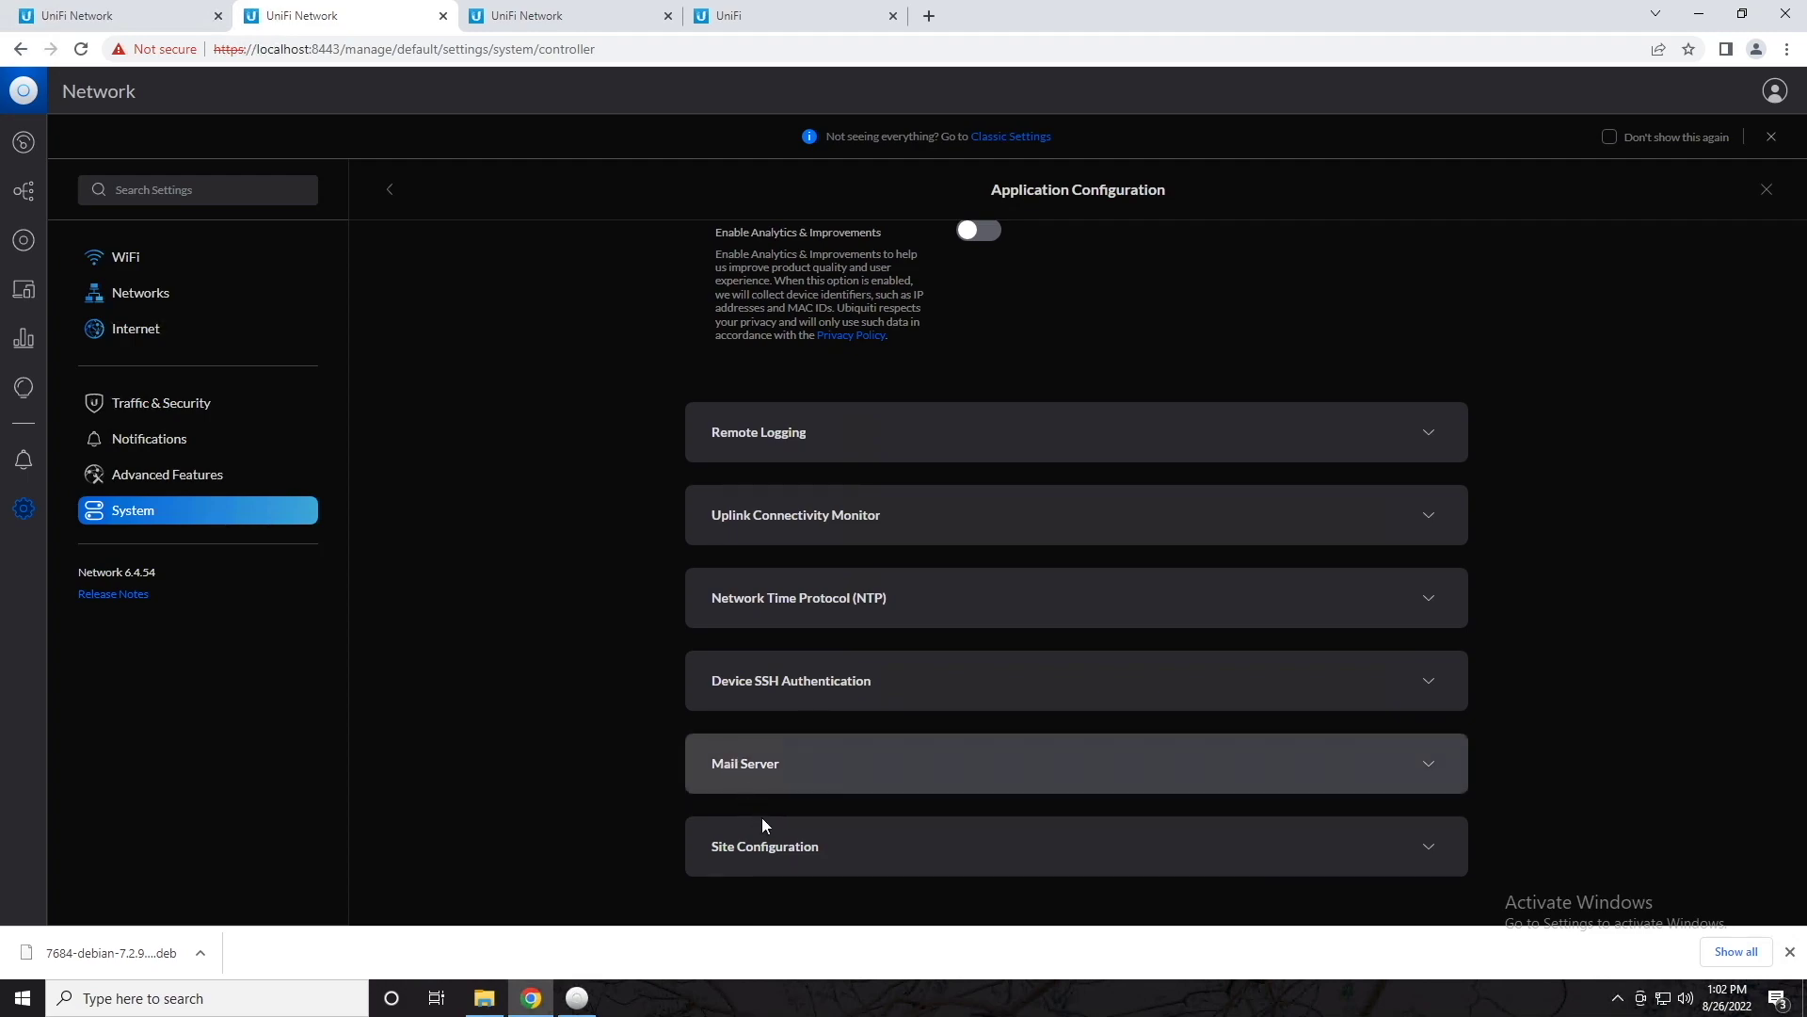
Enable Multi-Site Management under Site Configuration for the Default site and apply the changes
left_click(786, 852)
scroll(789, 756, "down", 3)
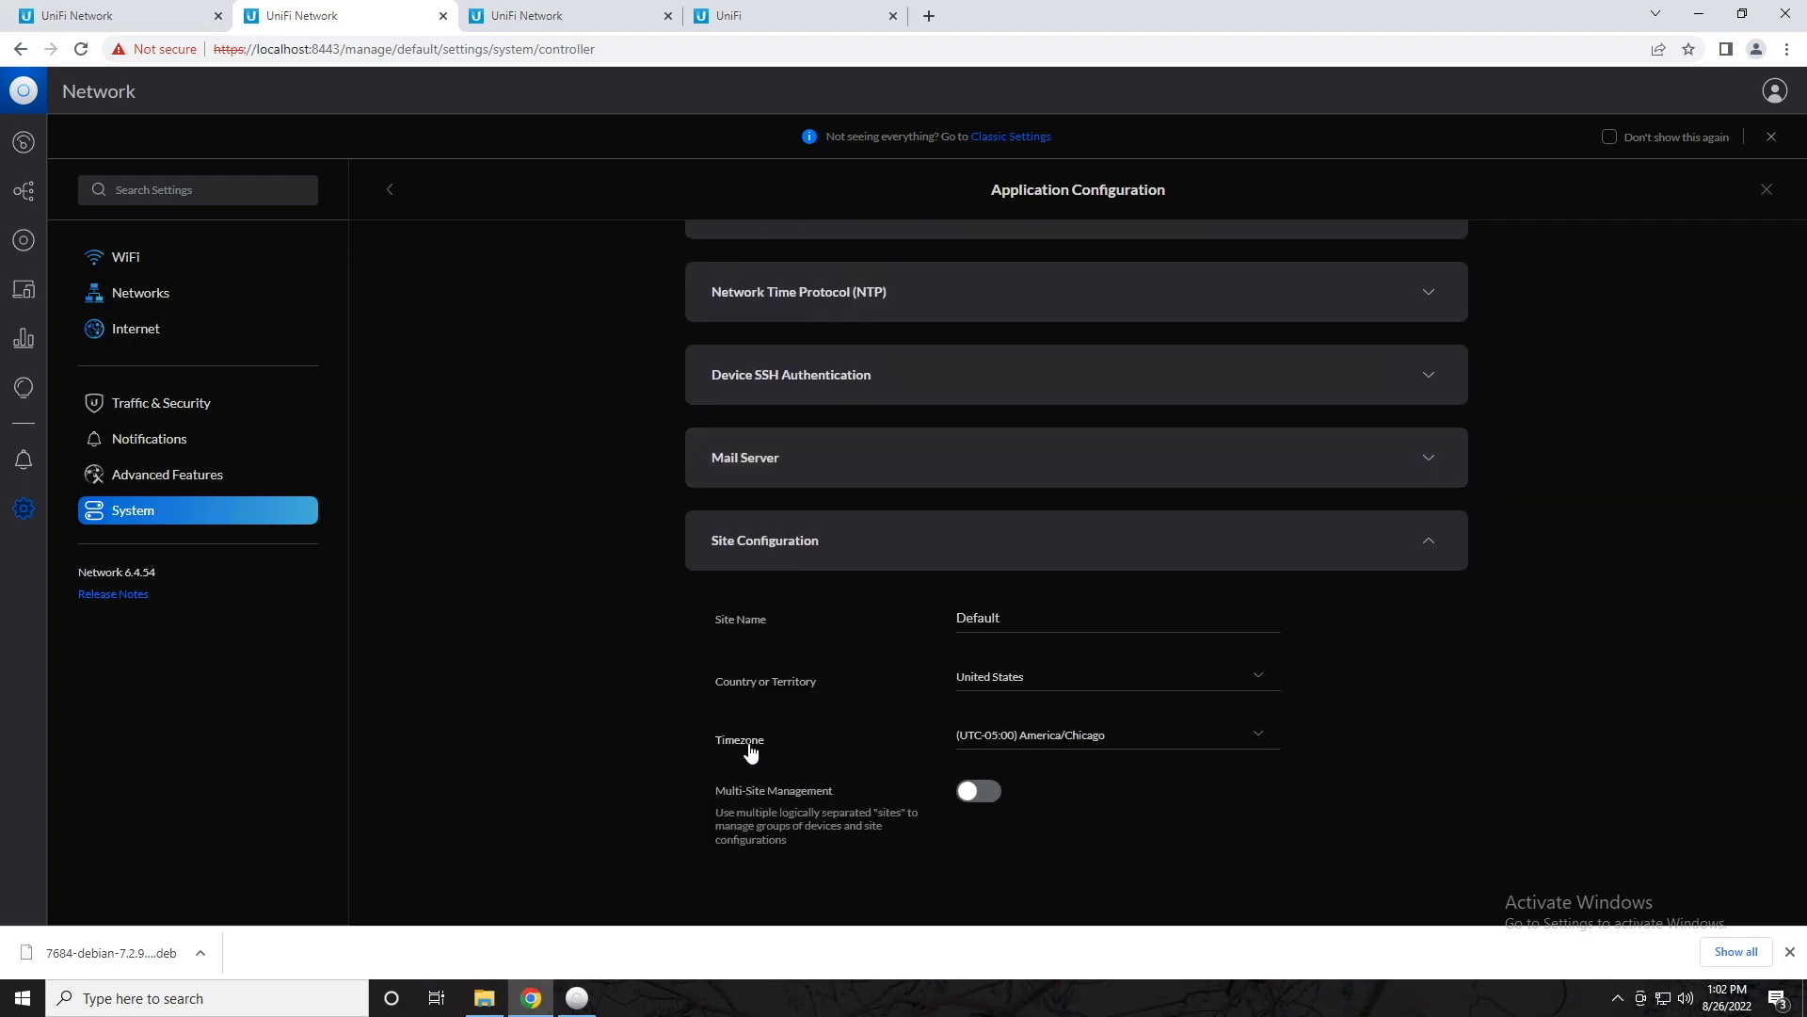
left_click(986, 799)
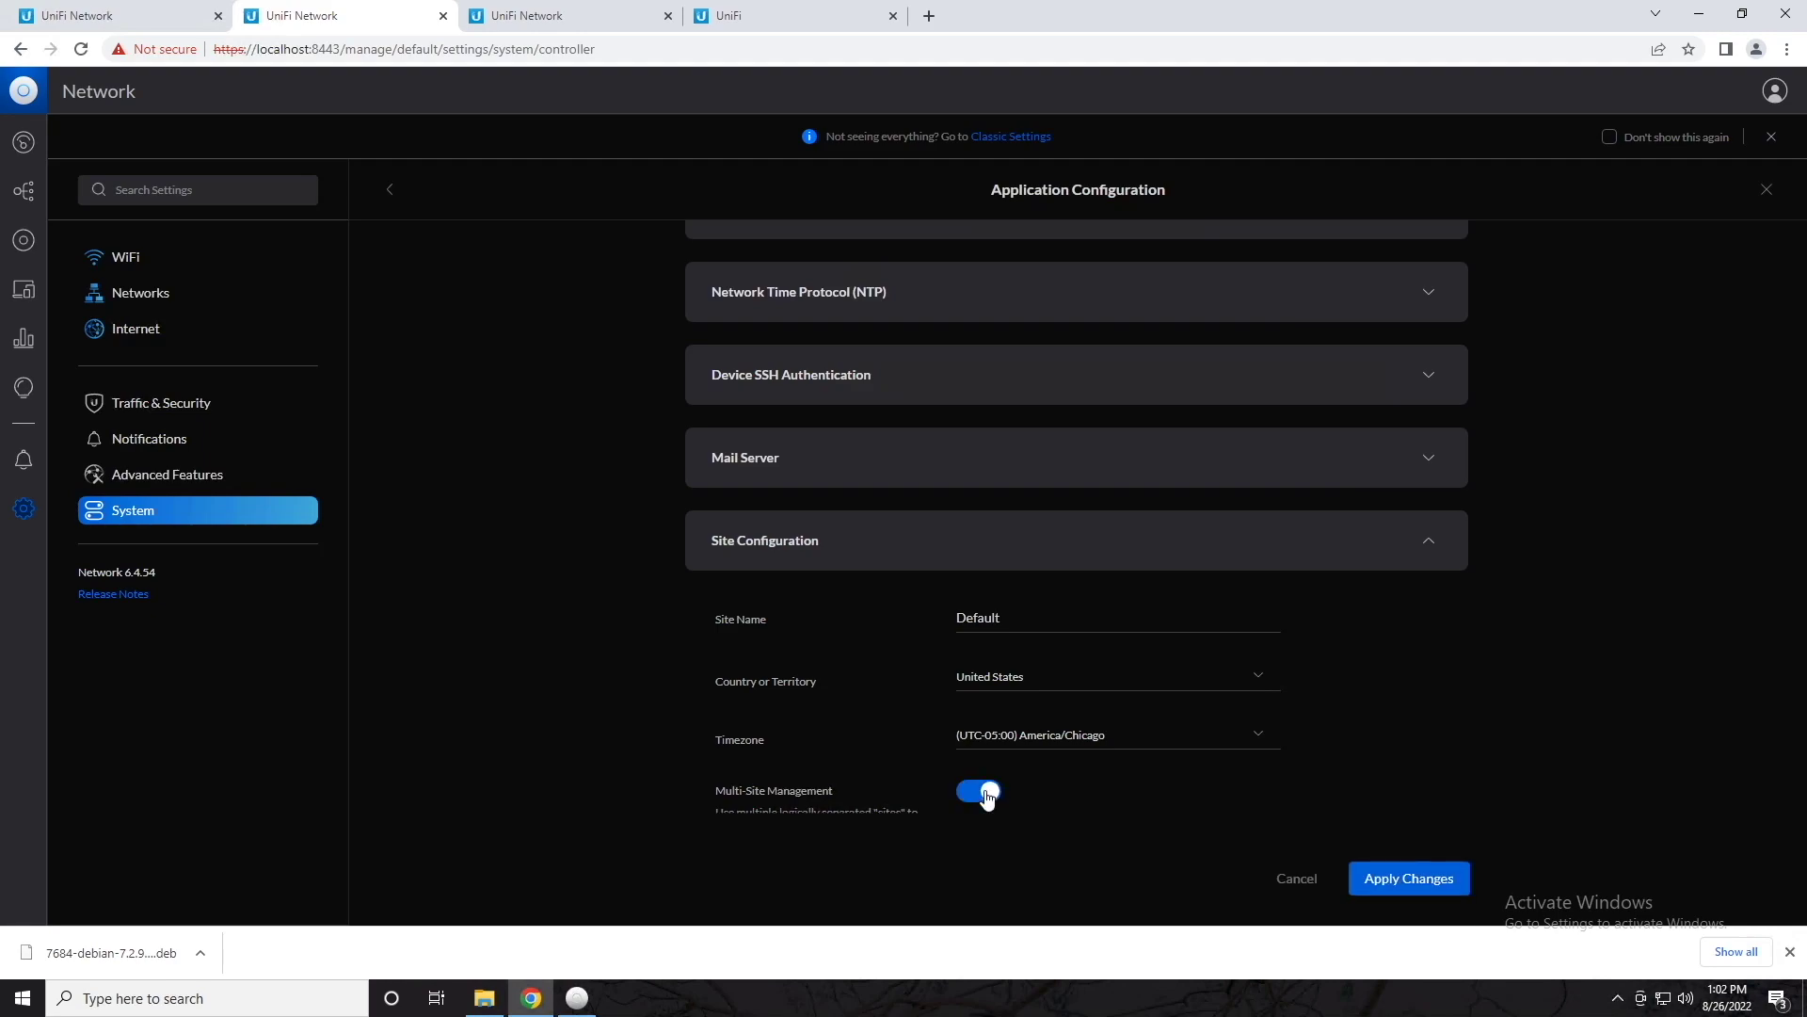
left_click(1408, 878)
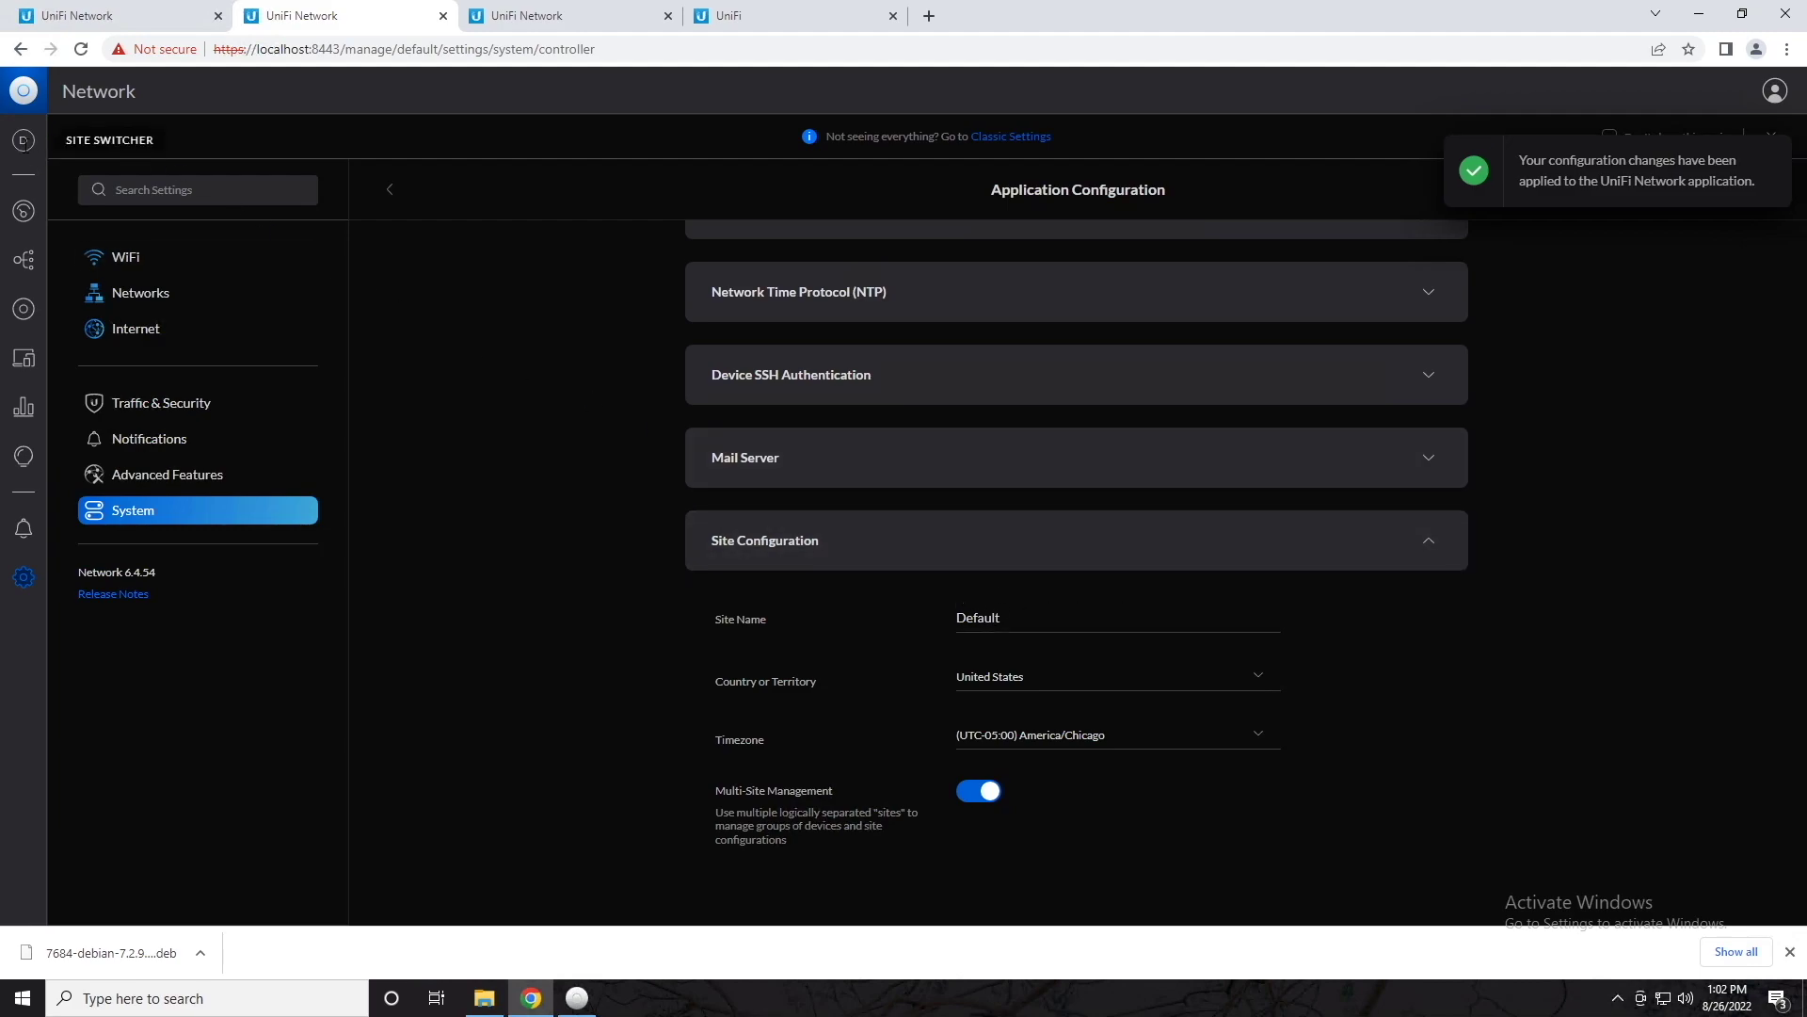
Check the site switcher for the site list and the option to add a new site, then close it
left_click(24, 141)
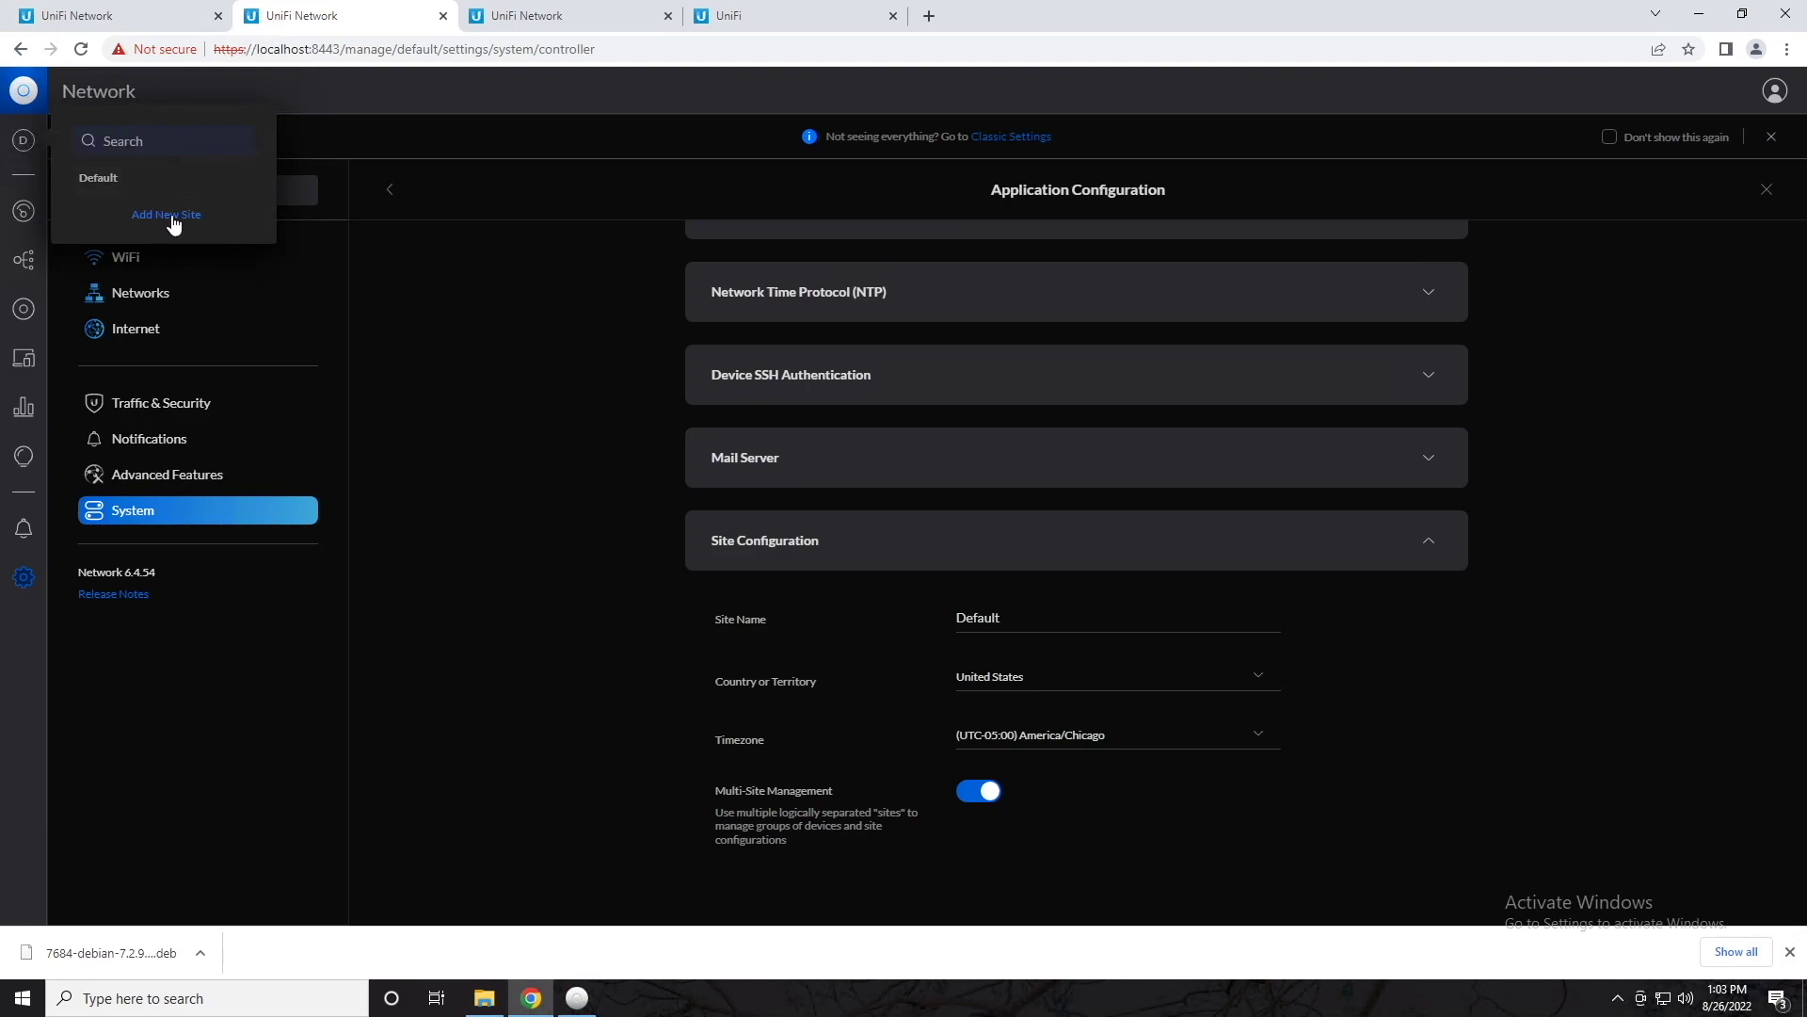
left_click(423, 261)
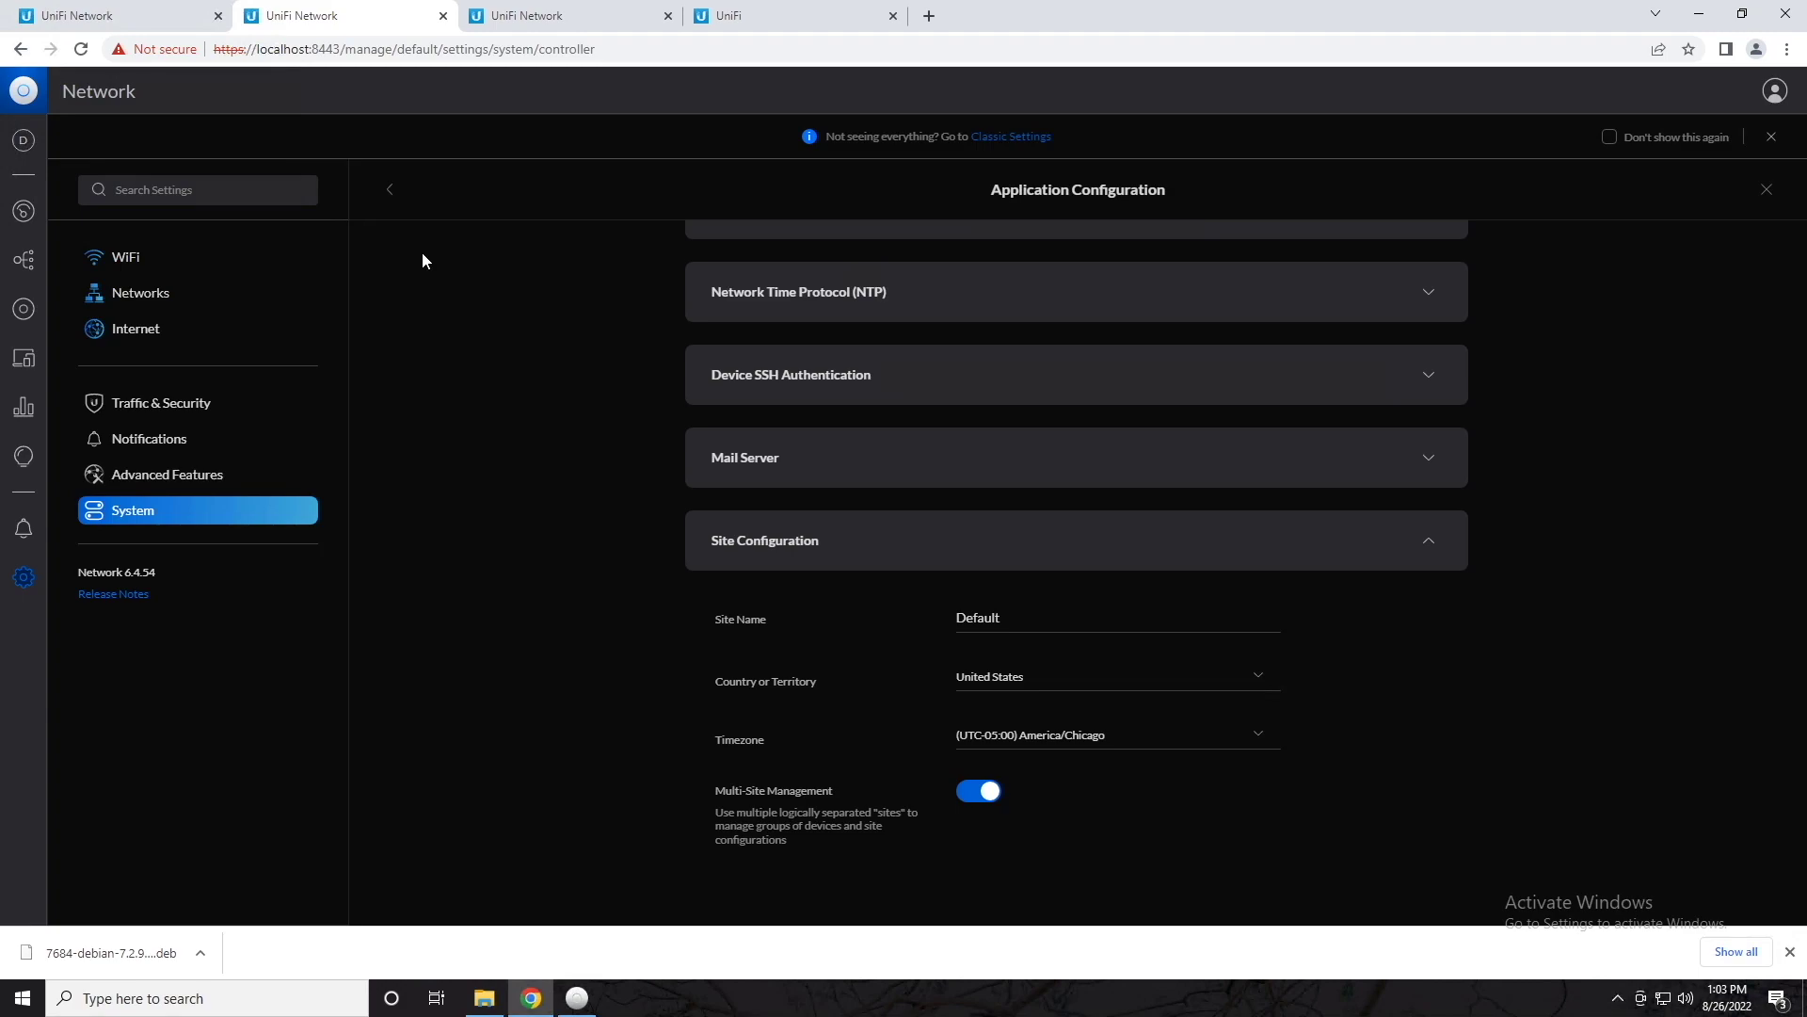